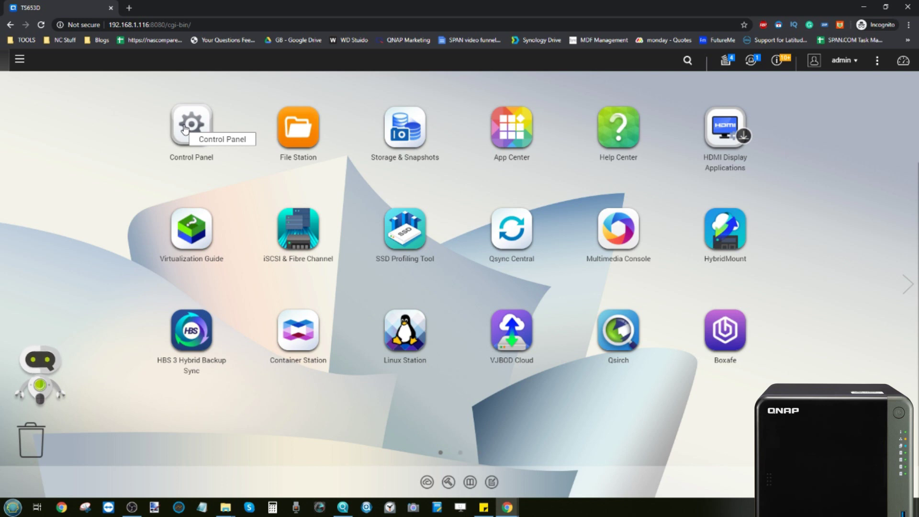
drag(184, 127, 223, 186)
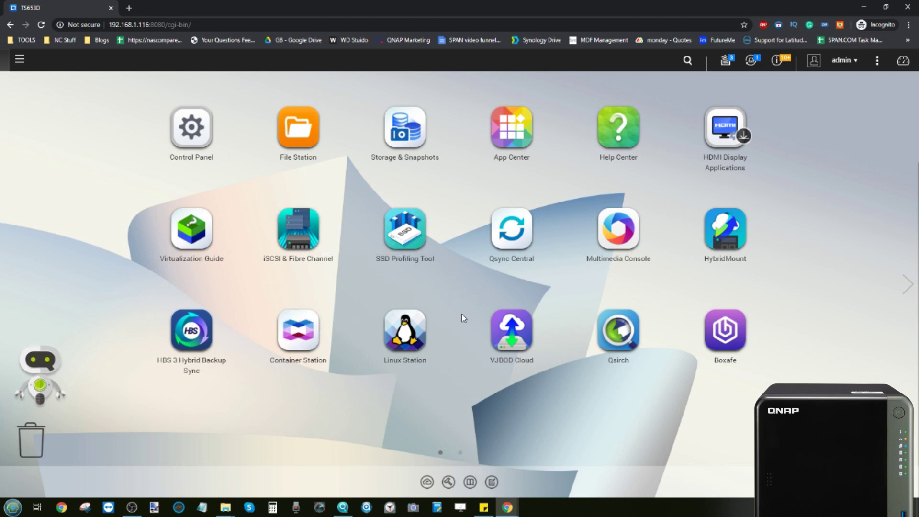
click(204, 138)
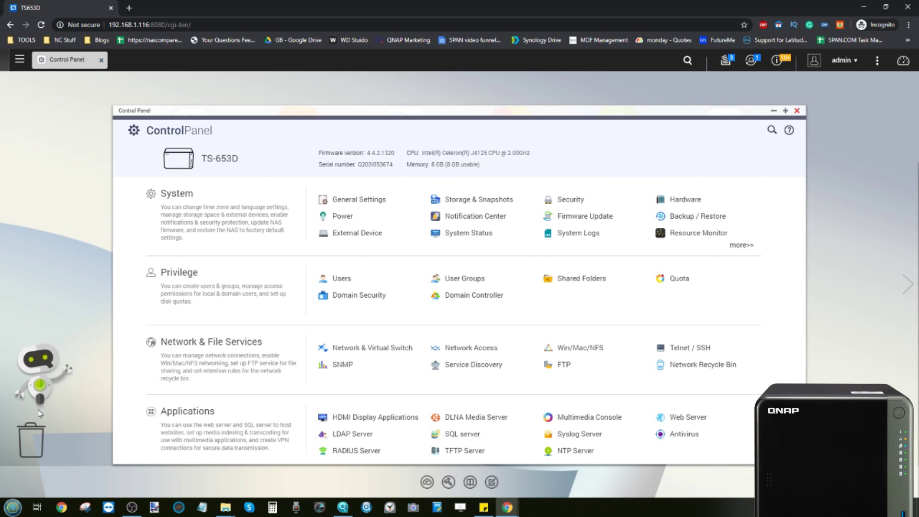
click(141, 507)
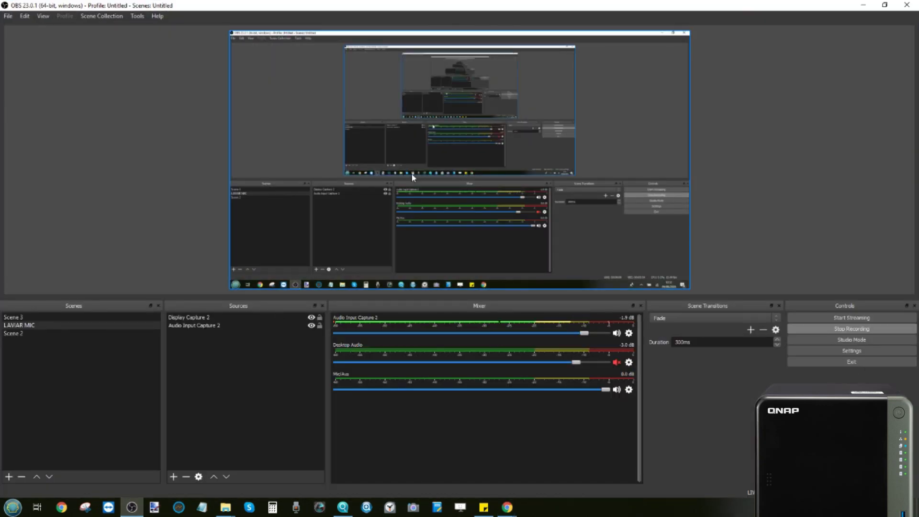
click(862, 7)
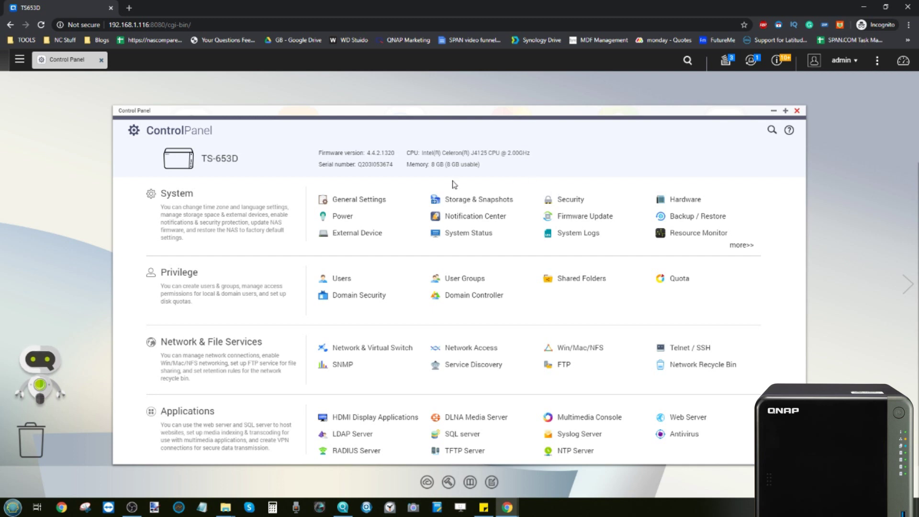
click(797, 112)
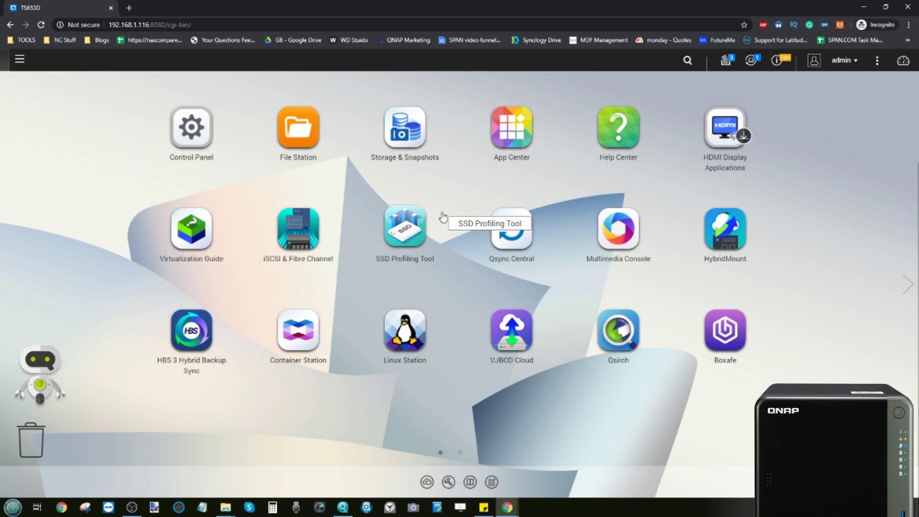
Step: Open the App Center, look through the installed apps and switch to the list of all available apps
click(521, 125)
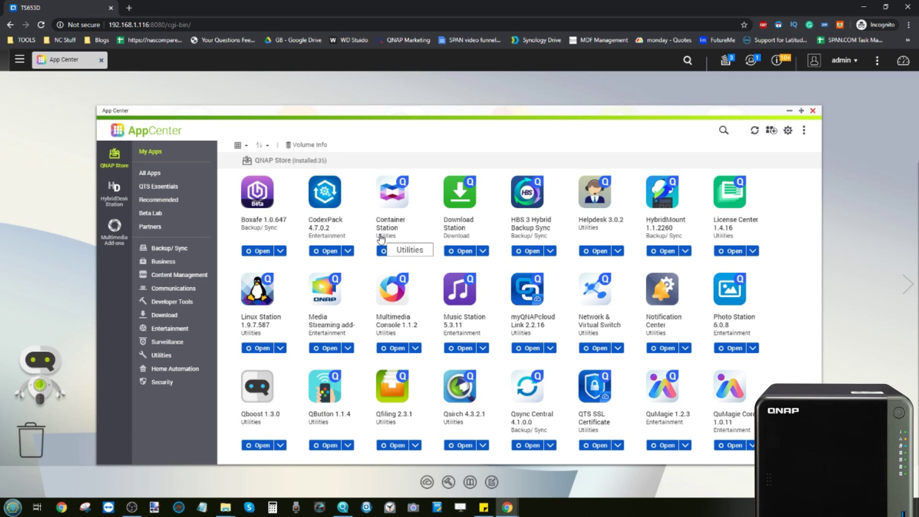
scroll(485, 328, down, 2)
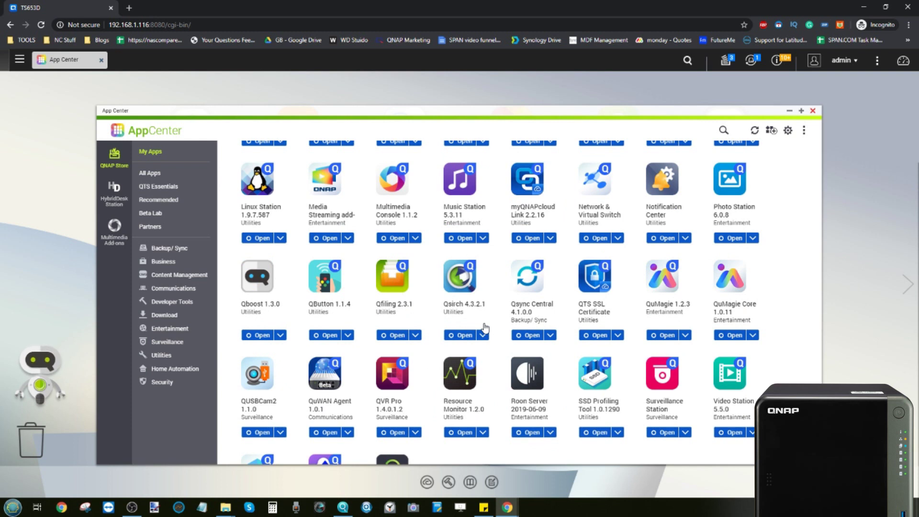
scroll(485, 328, up, 2)
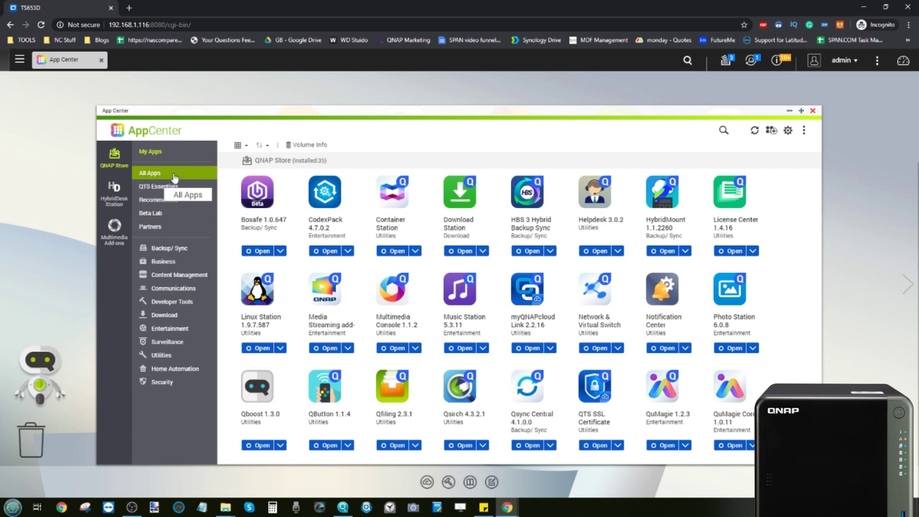
click(149, 186)
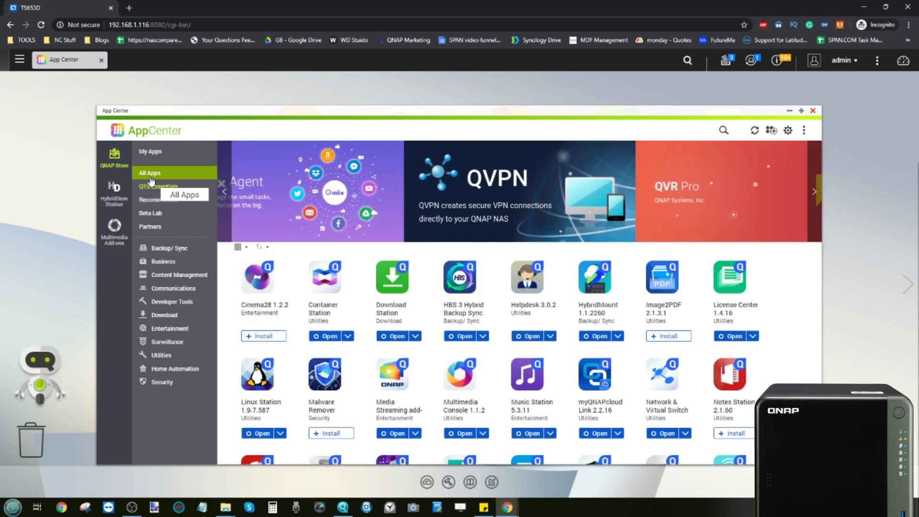
click(155, 180)
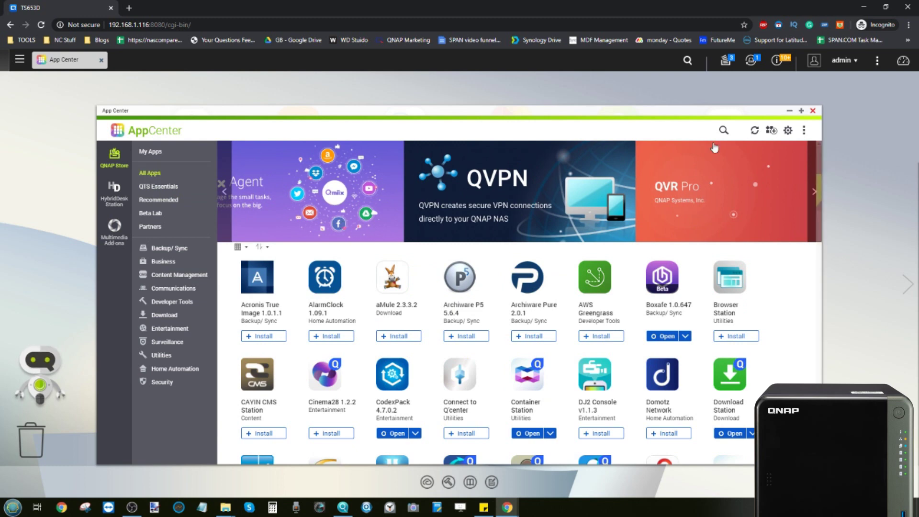
Step: Find Plex Media Server in the full app list, review its details and install it
scroll(615, 257, down, 10)
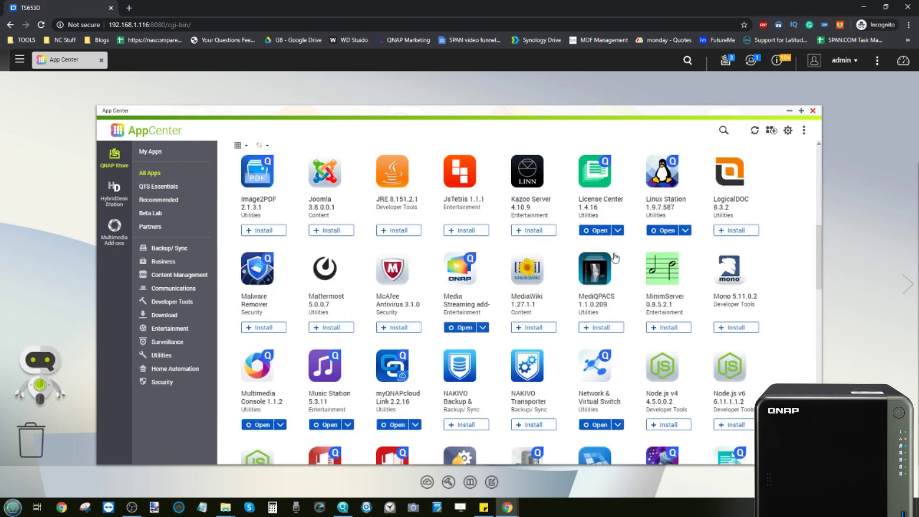
scroll(615, 257, up, 3)
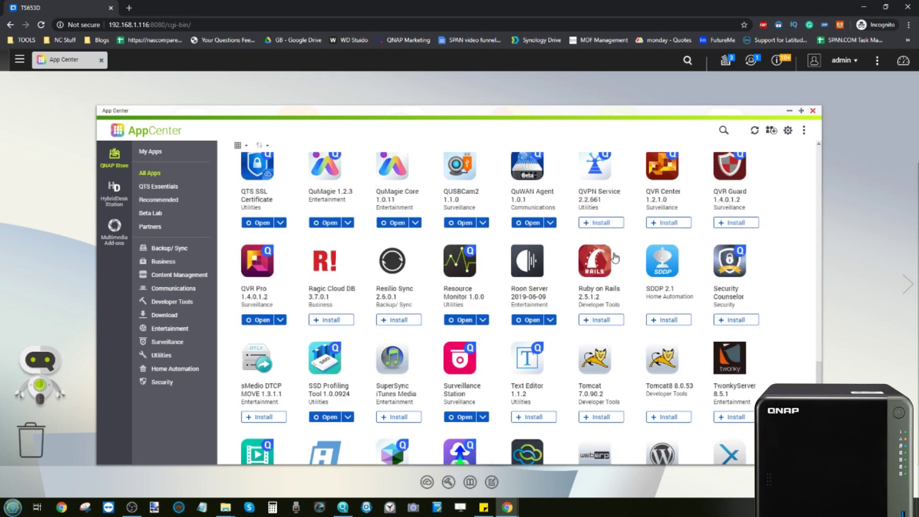
scroll(615, 257, up, 3)
scroll(615, 257, down, 4)
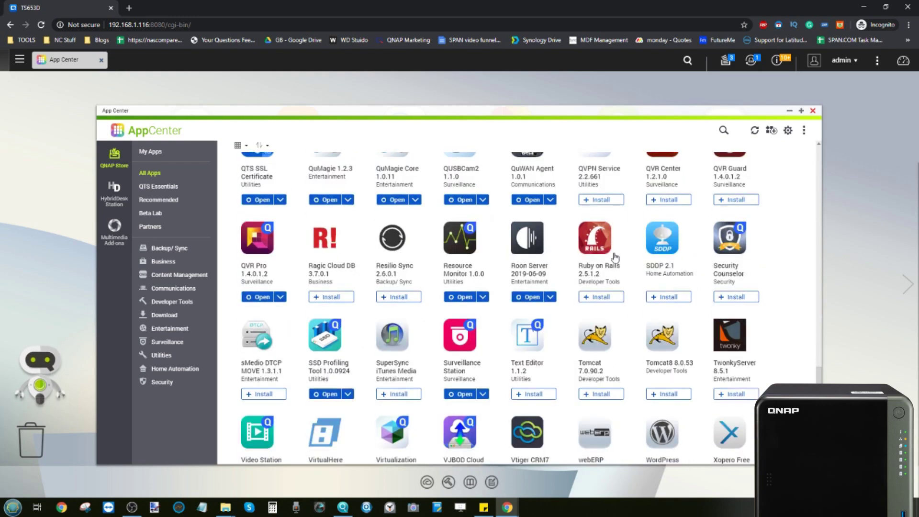
scroll(615, 257, up, 3)
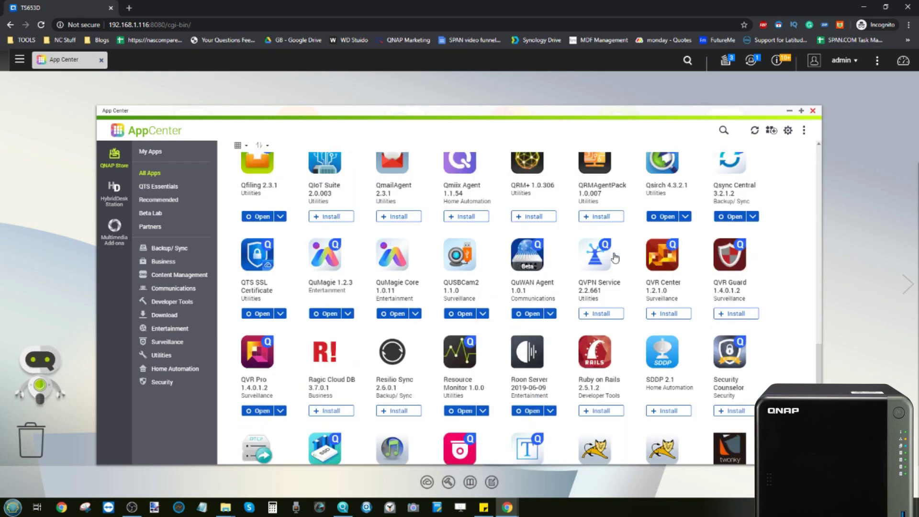
scroll(615, 257, up, 5)
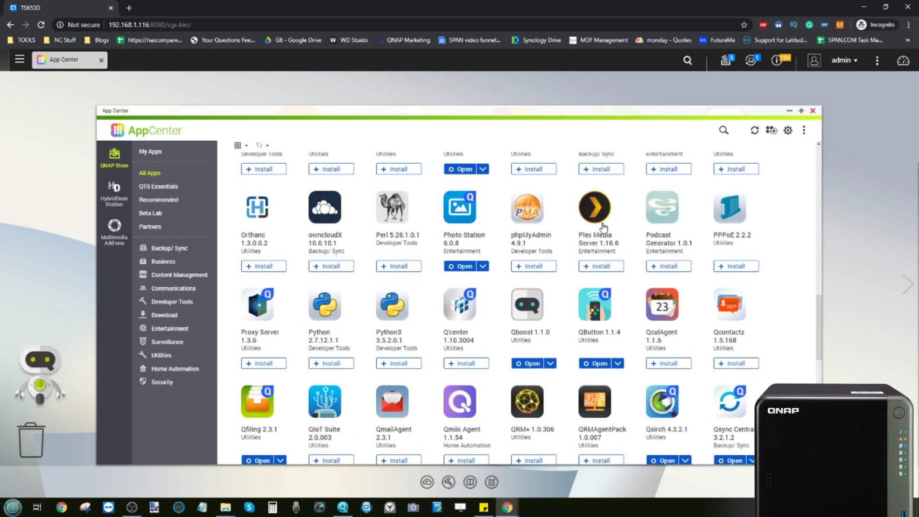
click(604, 228)
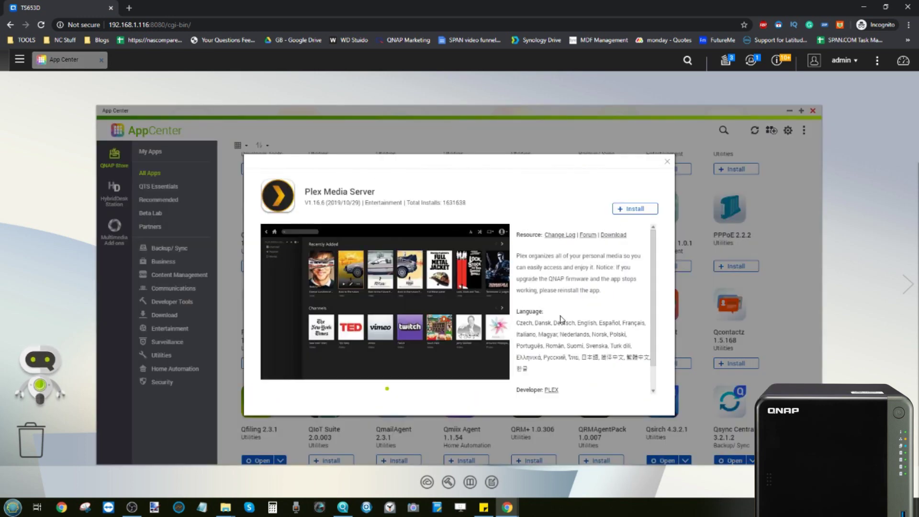
scroll(561, 319, down, 1)
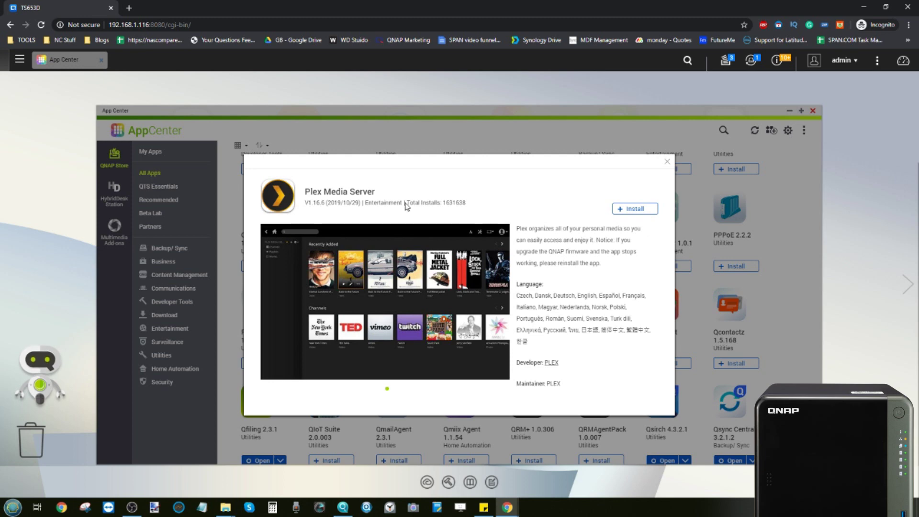
click(631, 211)
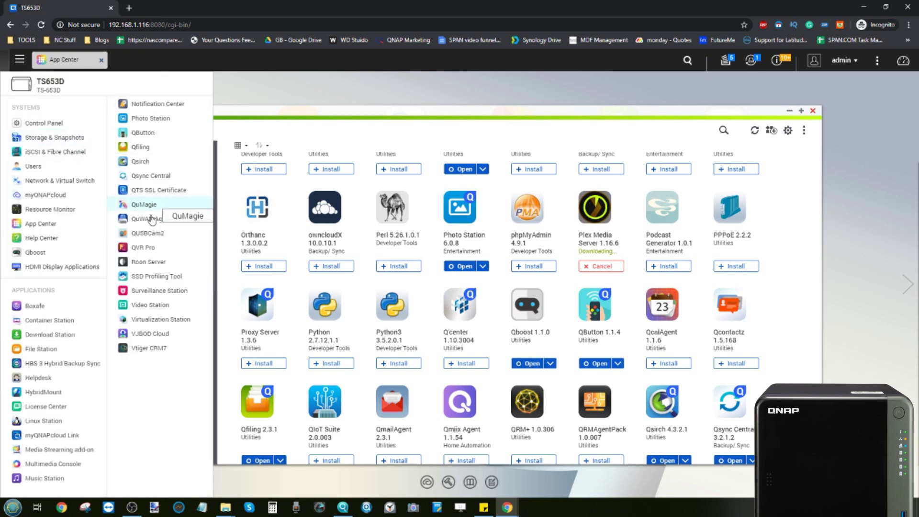
Step: Open File Station and move its window lower and to the side over the App Center
click(42, 349)
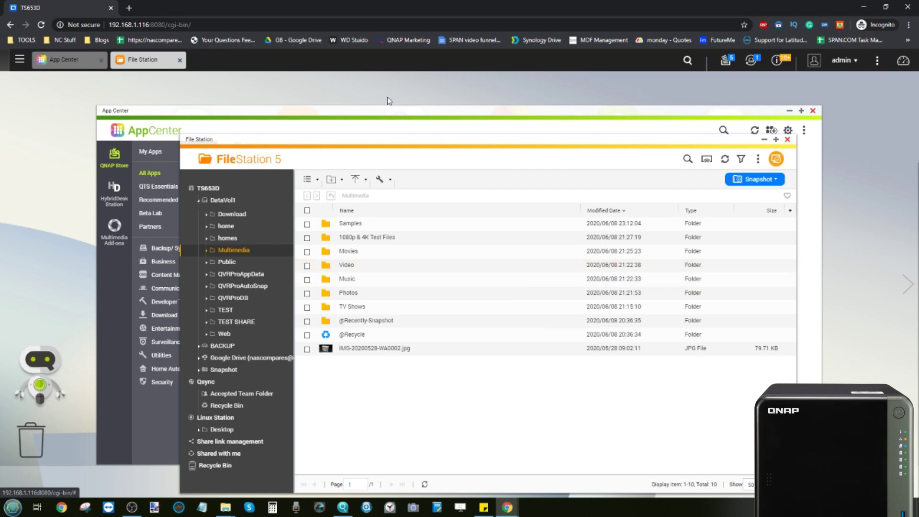
drag(372, 141, 372, 162)
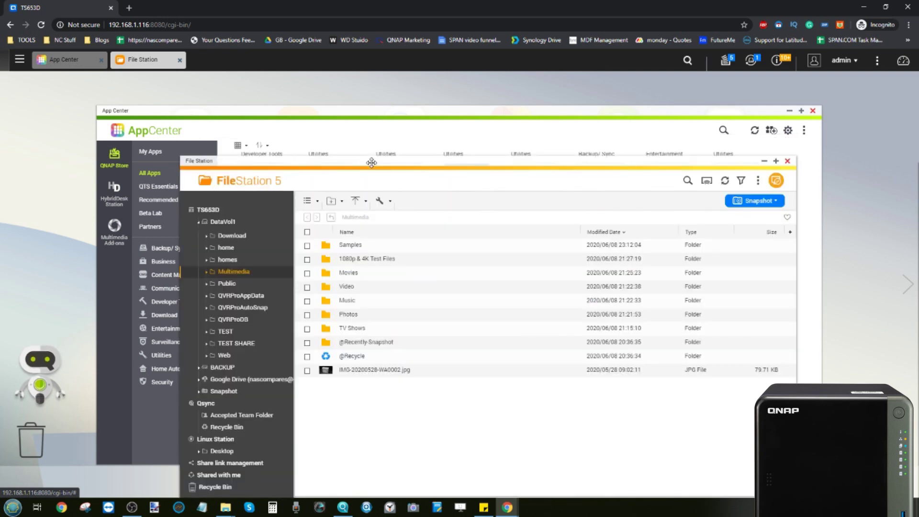
drag(438, 188, 447, 192)
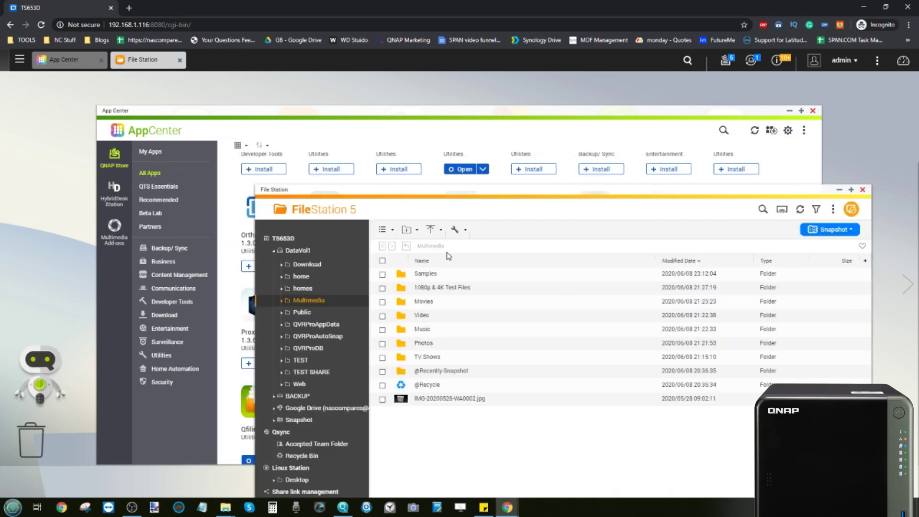
mouse_move(337, 259)
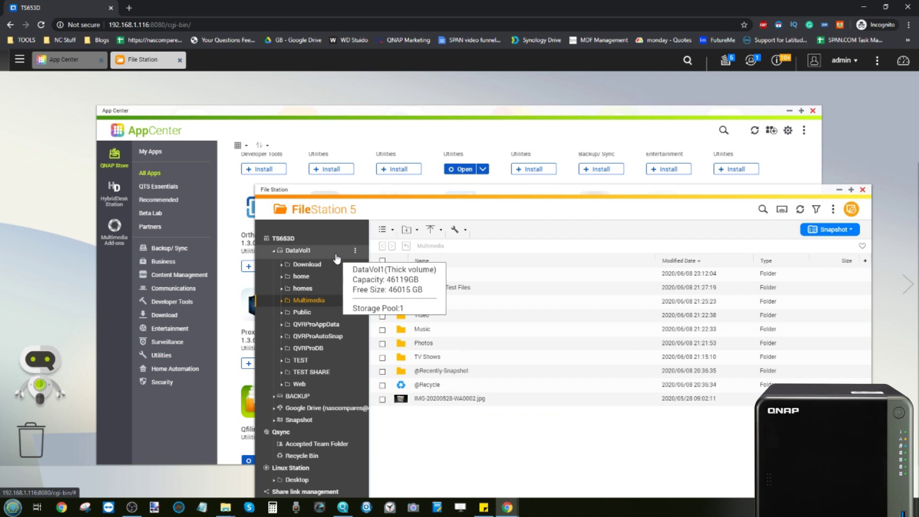
Step: Check the Plex Media Server download progress in App Center and bring the File Station window back to the front
click(282, 111)
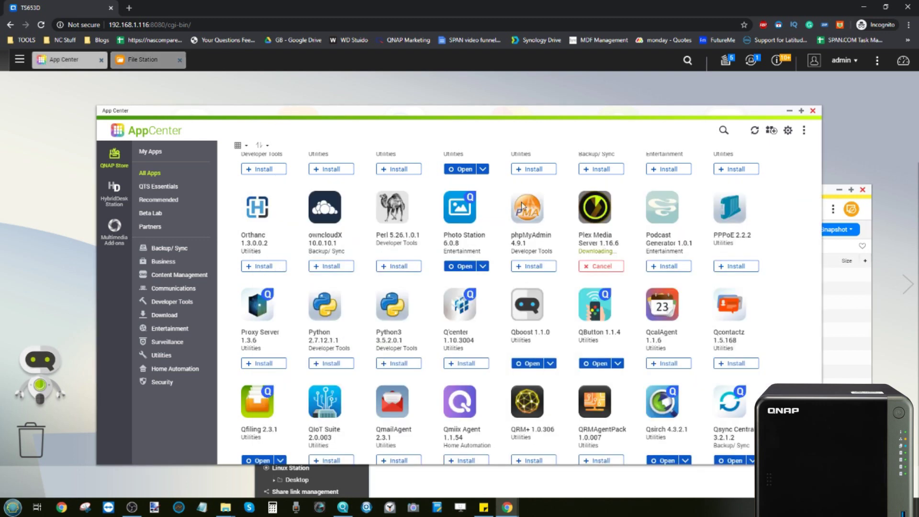
mouse_move(602, 218)
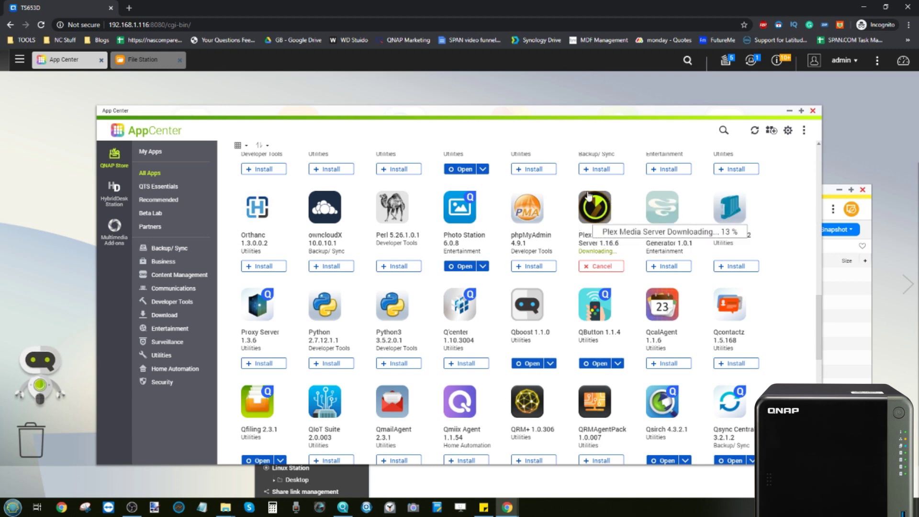
click(870, 234)
drag(771, 192, 666, 95)
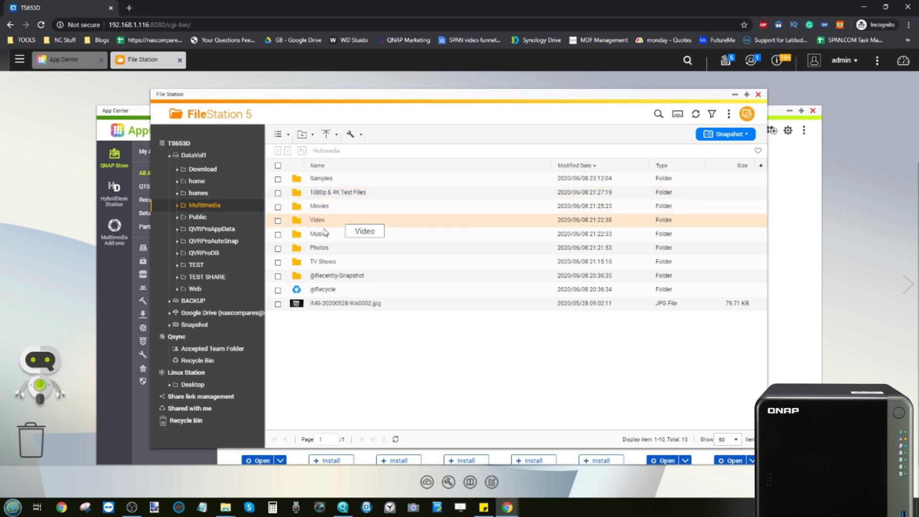
Step: Look through the TV Shows, Movies and Music folders of the Multimedia share and return to the share's root
click(328, 263)
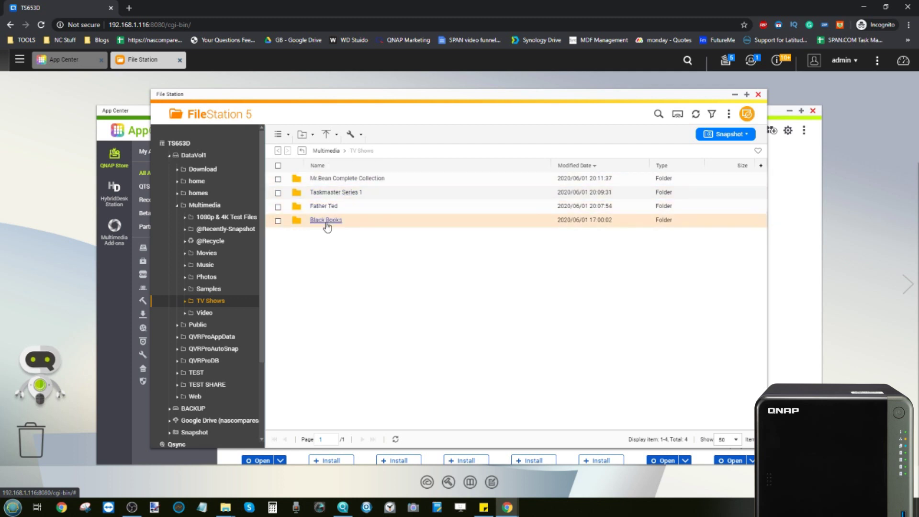
click(207, 254)
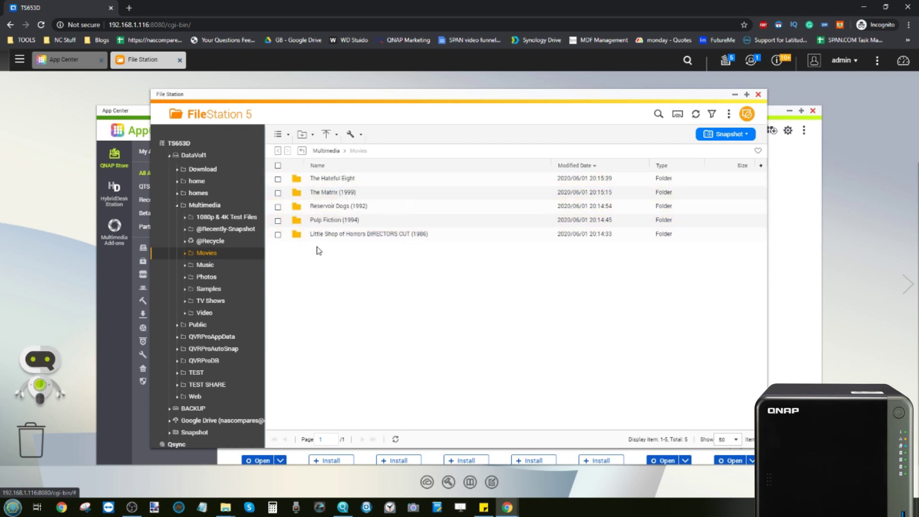
click(213, 267)
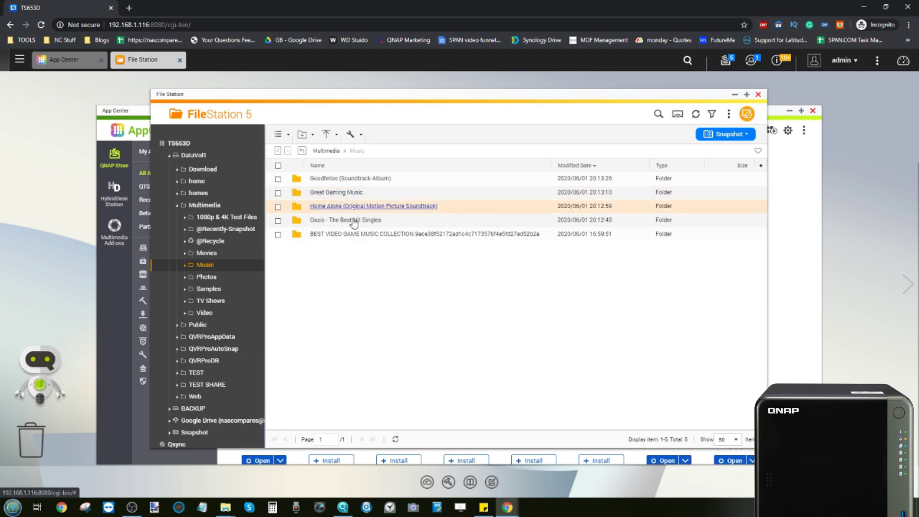
click(207, 252)
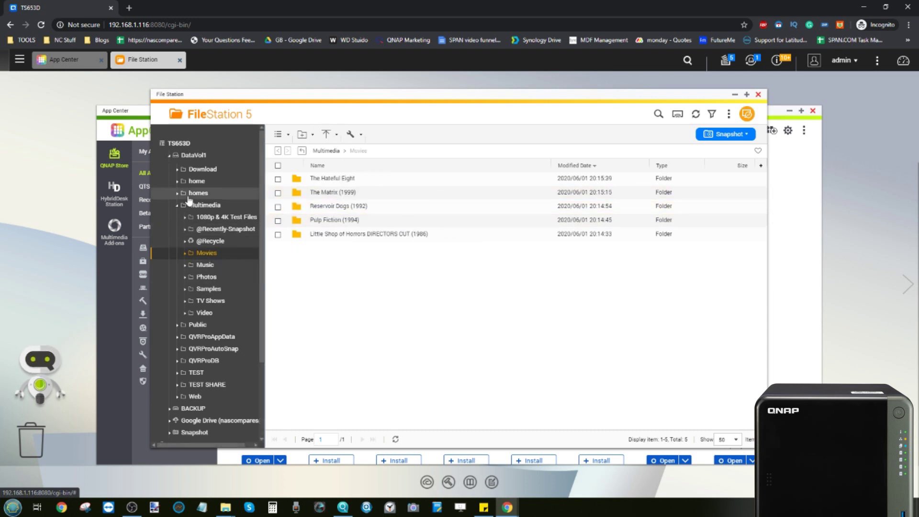
click(202, 206)
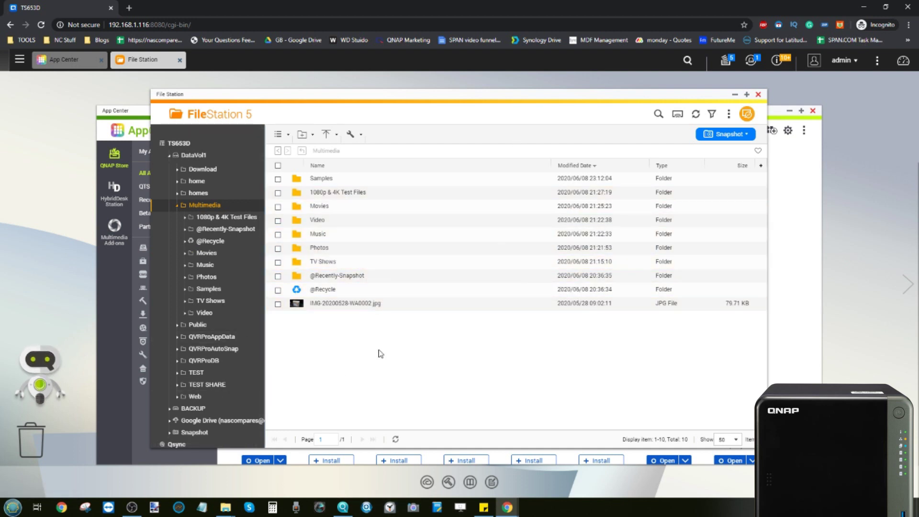
Step: View the contents of the mapped TEST SHARE network drive in File Explorer and return to File Station in the browser
mouse_move(226, 507)
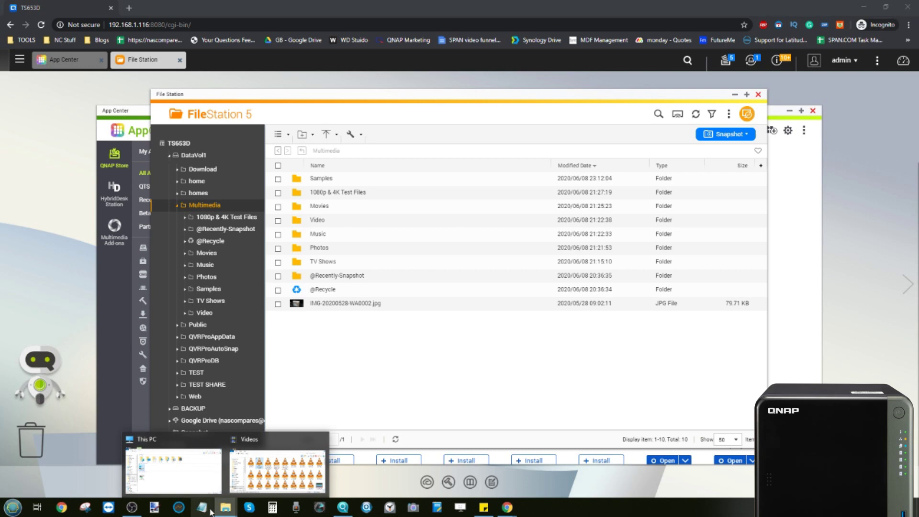
click(211, 456)
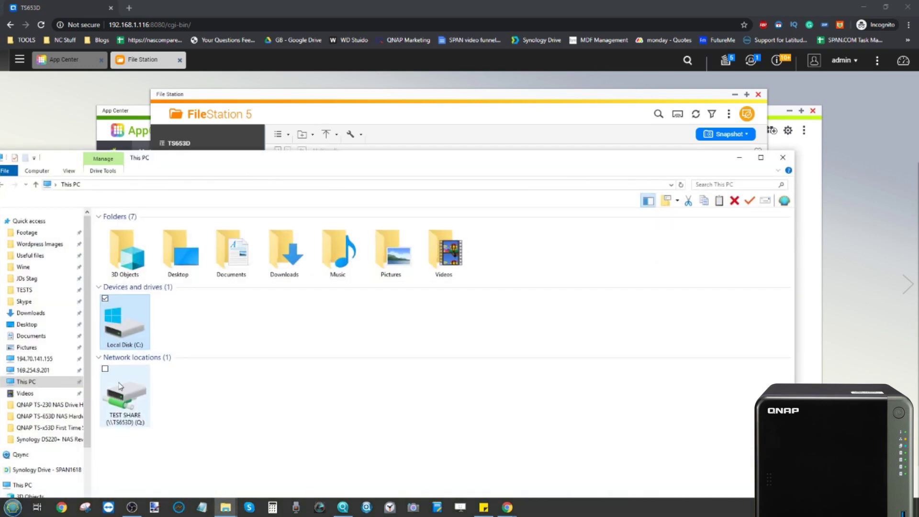
mouse_move(142, 406)
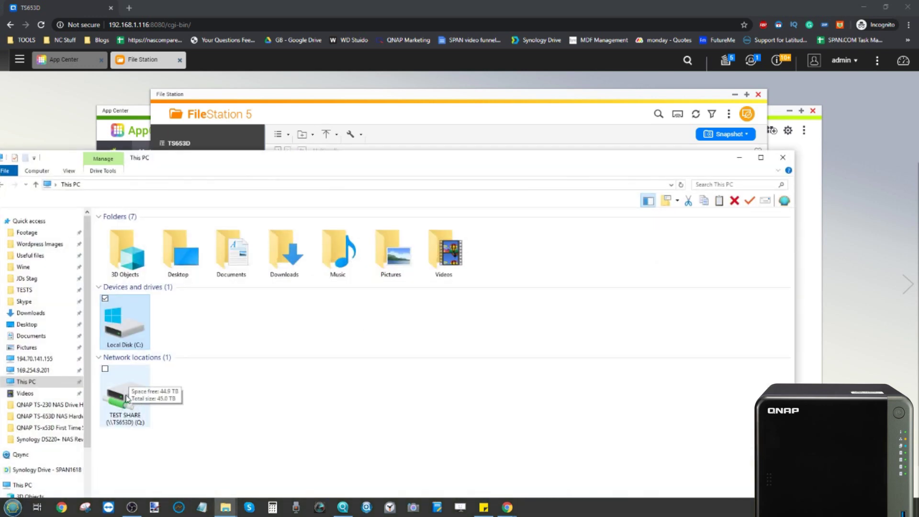
double_click(125, 400)
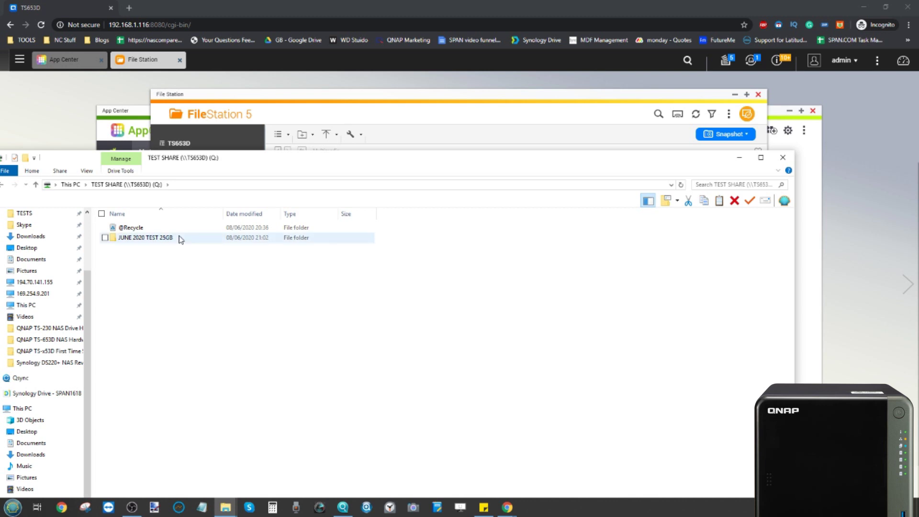
click(588, 51)
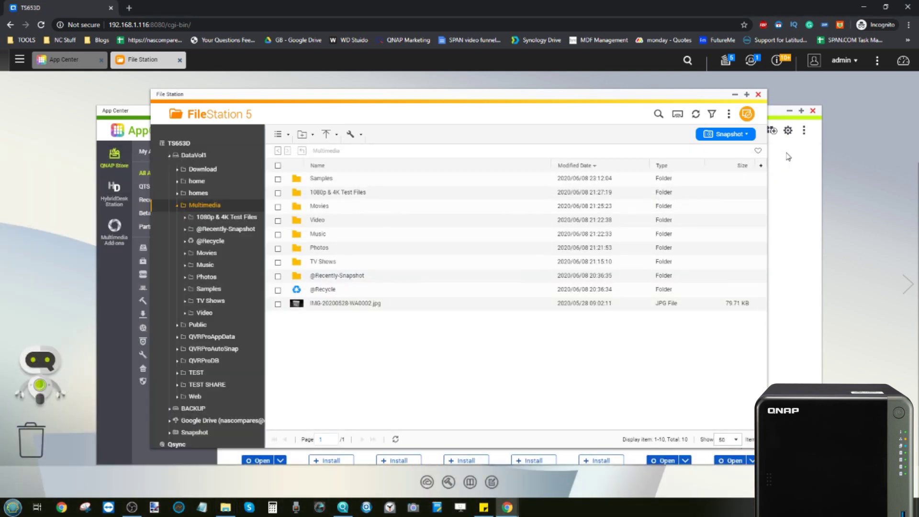
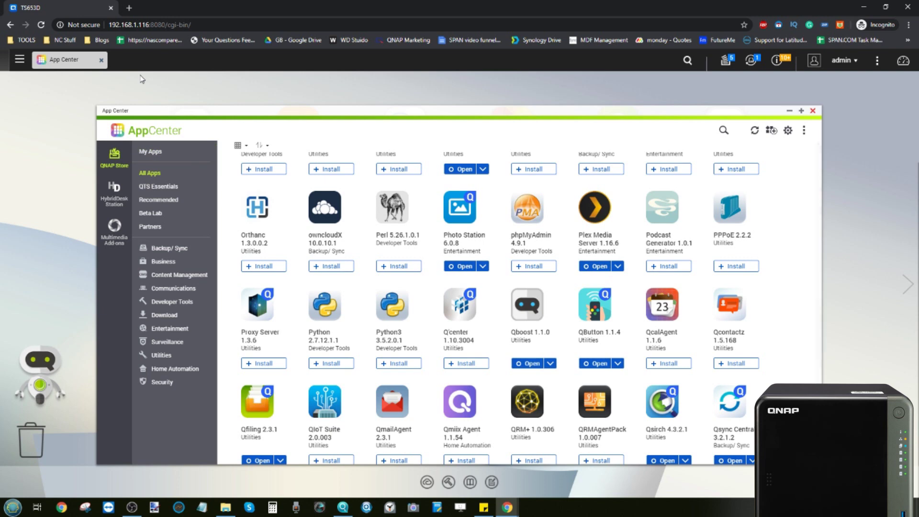
Step: Minimize the App Center window and launch Plex Media Server from the second page of the NAS desktop
click(22, 62)
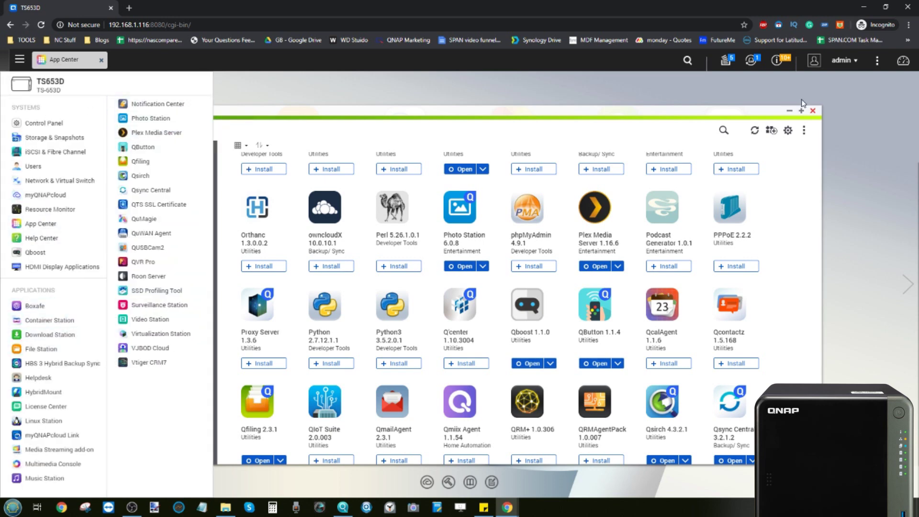
click(790, 110)
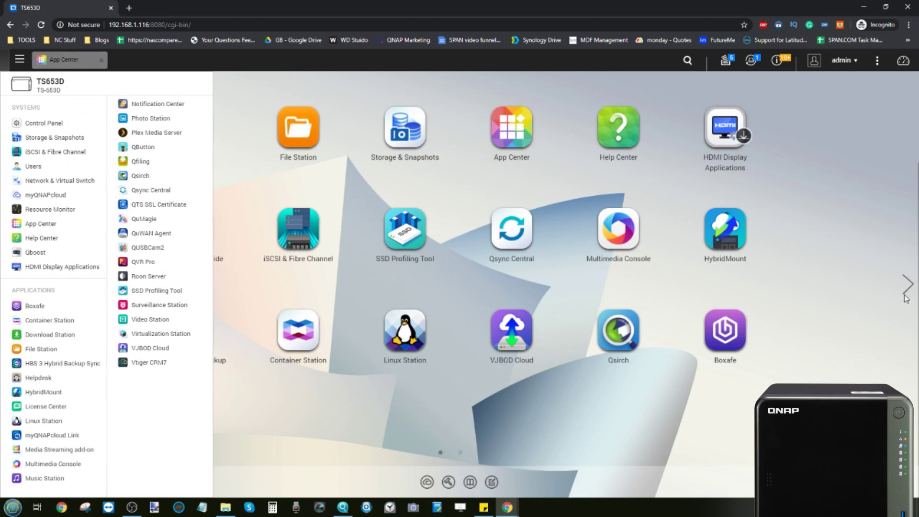
click(906, 286)
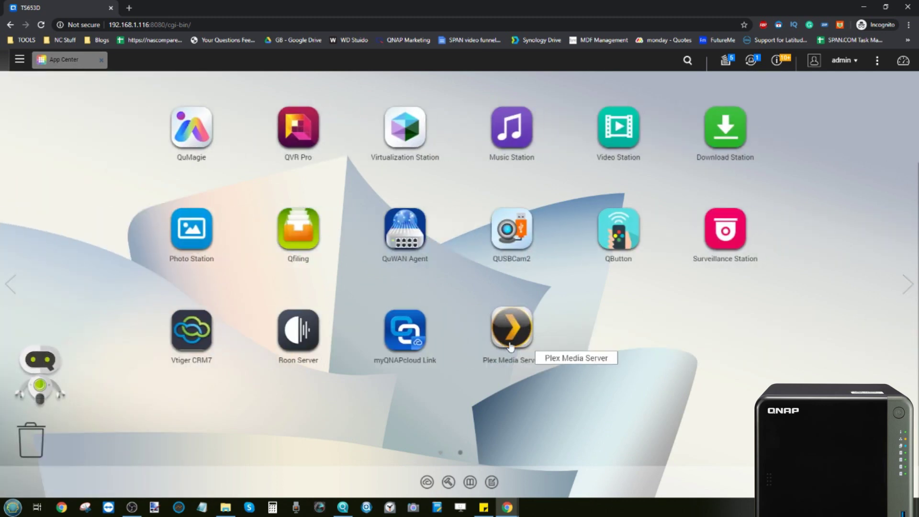
click(516, 329)
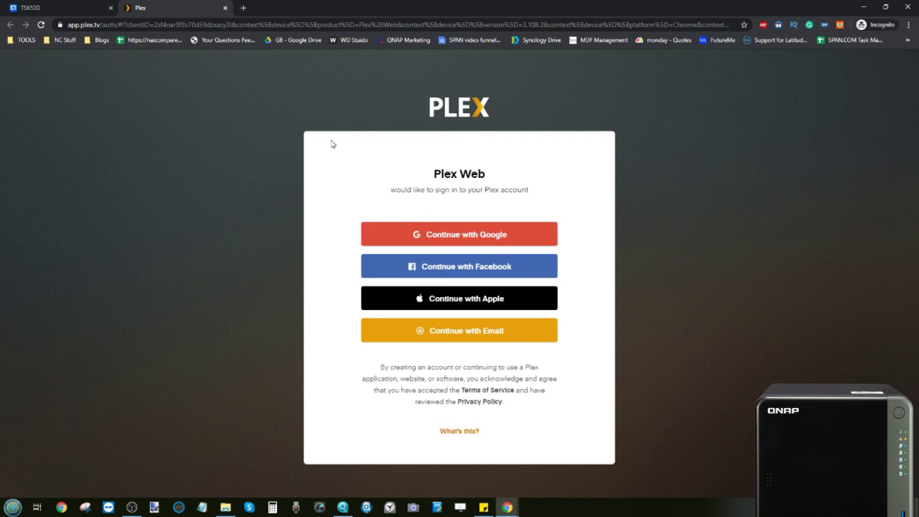
Step: Sign in to Plex Web by email, filling in the account's saved e-mail address and entering the account password
click(476, 337)
click(455, 330)
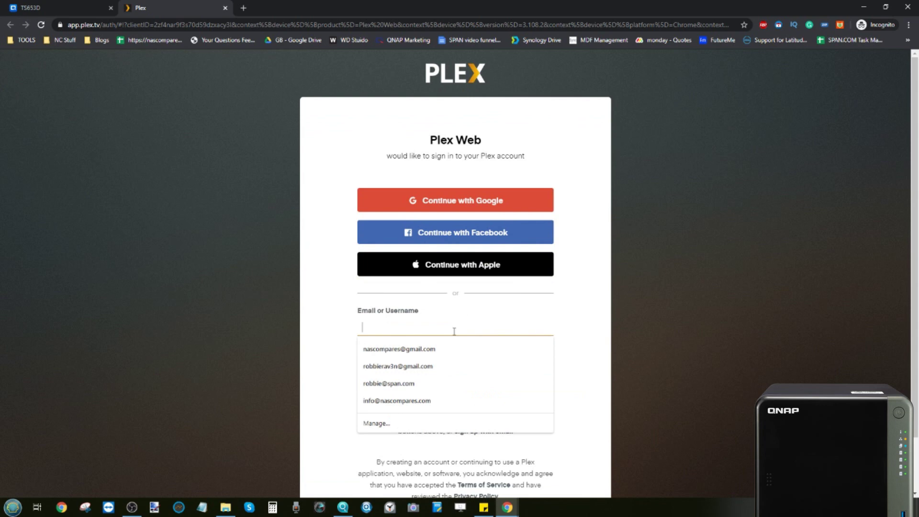
click(411, 349)
click(410, 366)
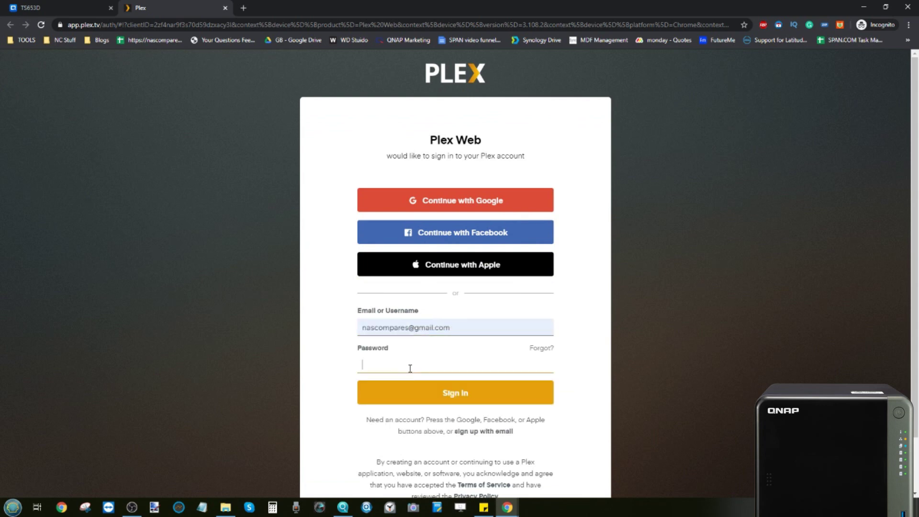
text(•••••••••••••)
click(433, 402)
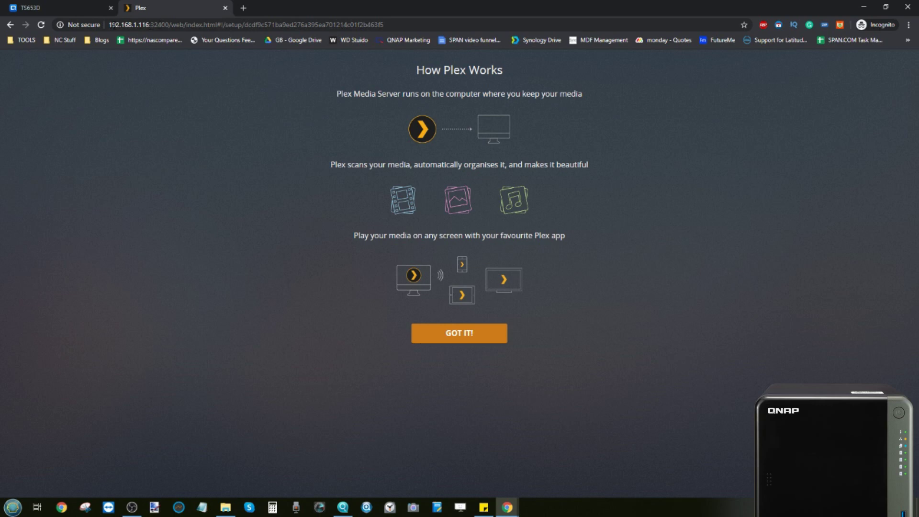
Step: Accept the How Plex Works introduction and continue with the server name TS653D and media access outside the home allowed
click(80, 6)
click(147, 6)
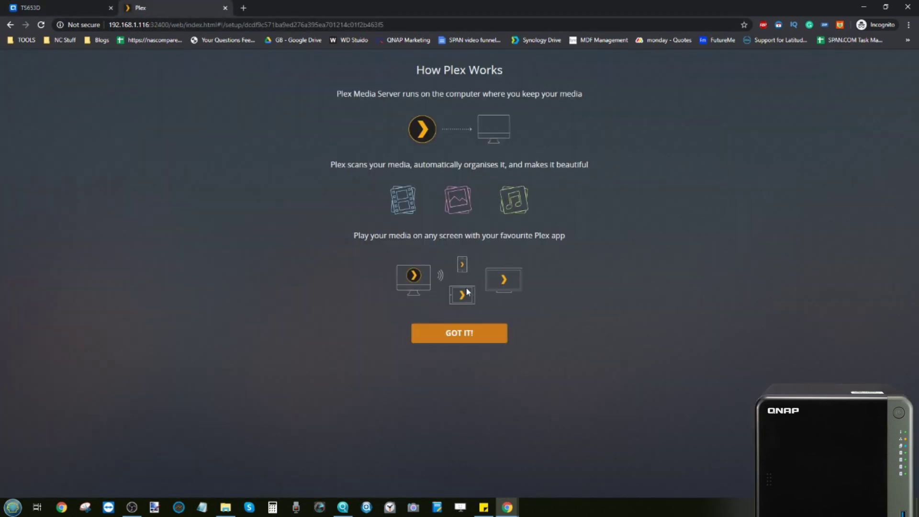
click(459, 341)
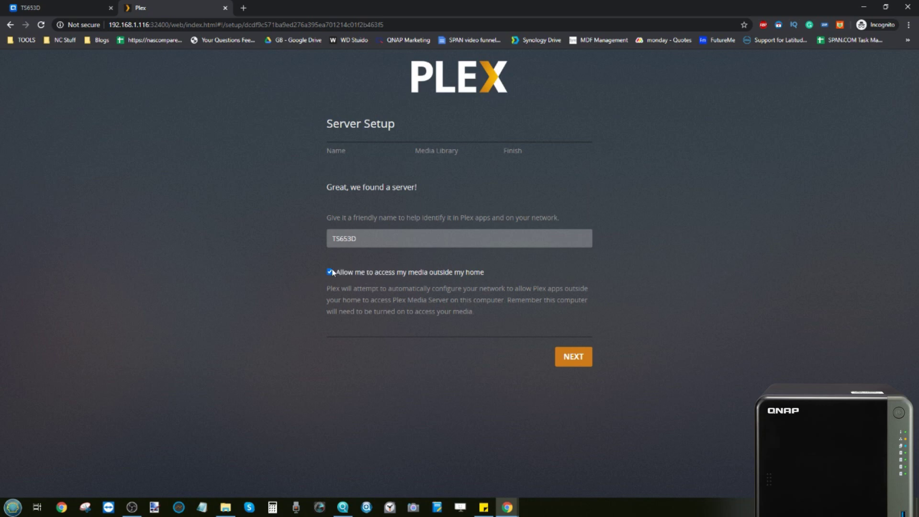
click(569, 358)
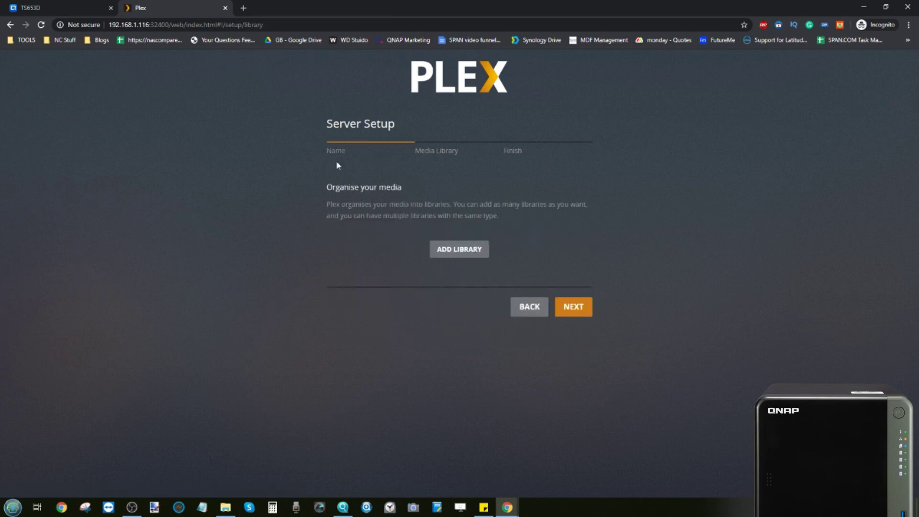
Step: Start a new library of the Films type in the Plex server setup and open the media folder browser for it
click(86, 7)
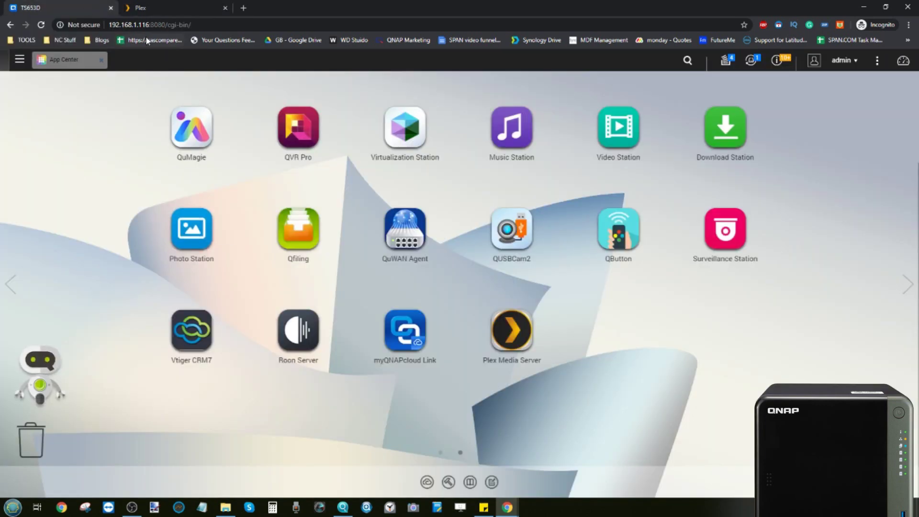
click(173, 6)
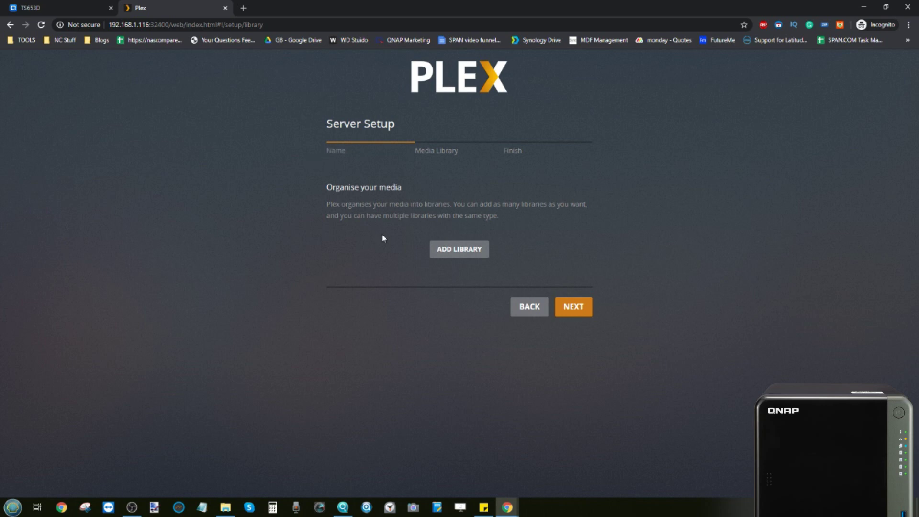
click(460, 250)
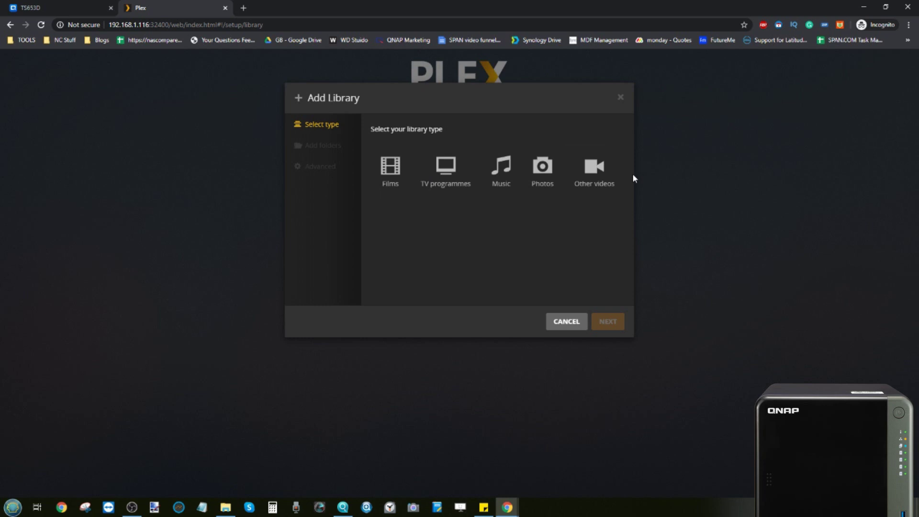
click(392, 170)
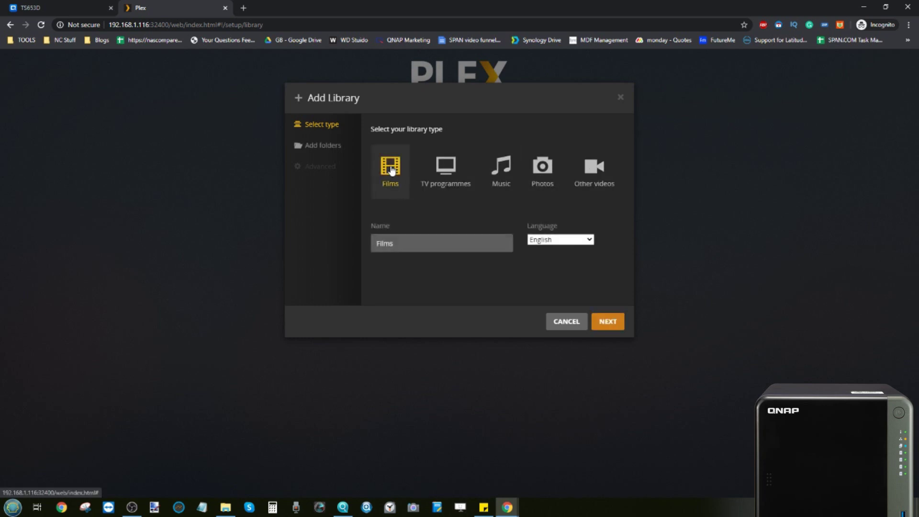
click(323, 148)
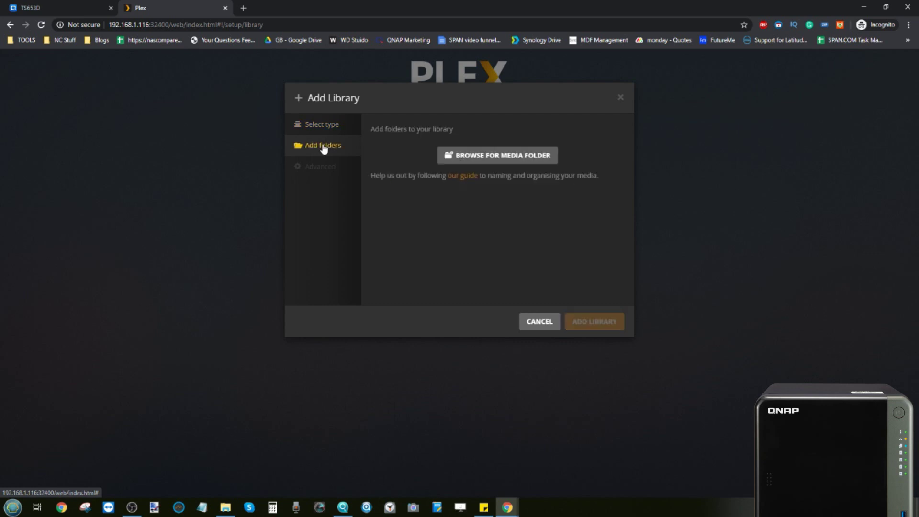
click(492, 160)
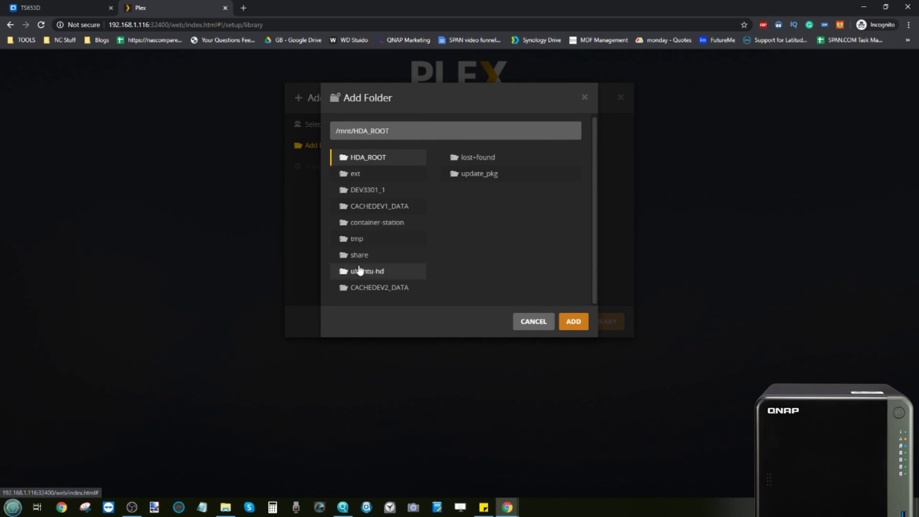
Step: Look through the CACHEDEV1_DATA, DEV3301_1, ext and HDA_ROOT locations for the folder that holds the films
click(375, 209)
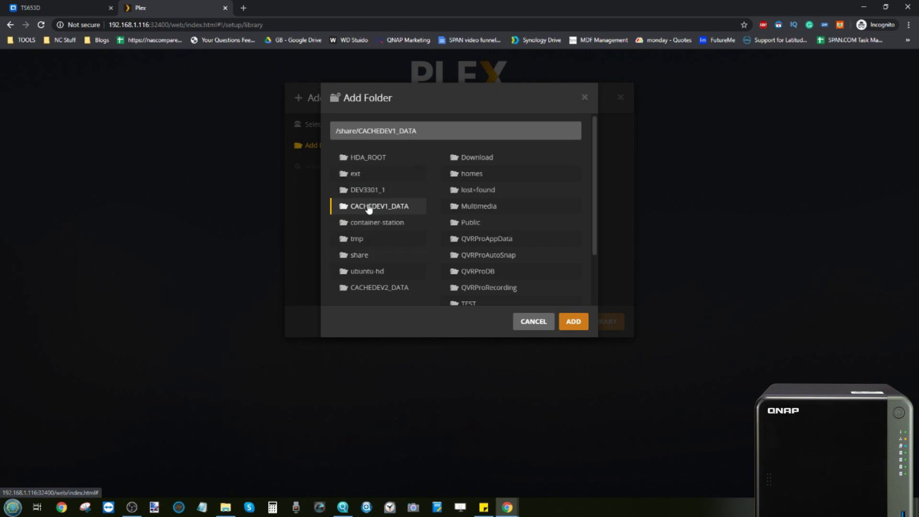
click(373, 190)
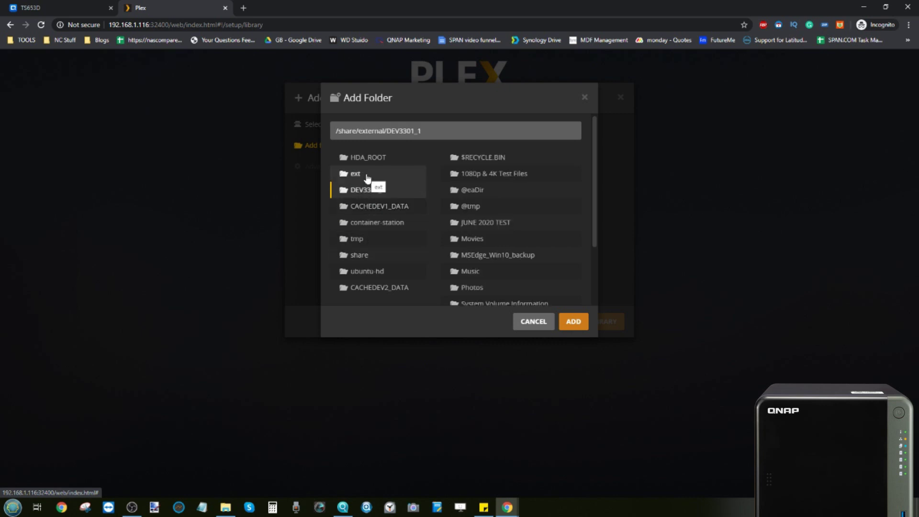
click(368, 177)
click(379, 161)
click(377, 178)
click(374, 191)
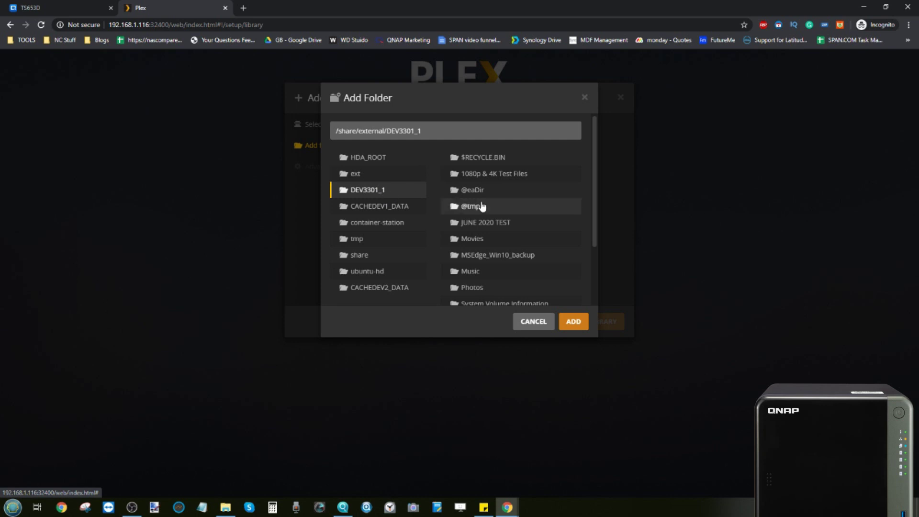
scroll(488, 213, down, 3)
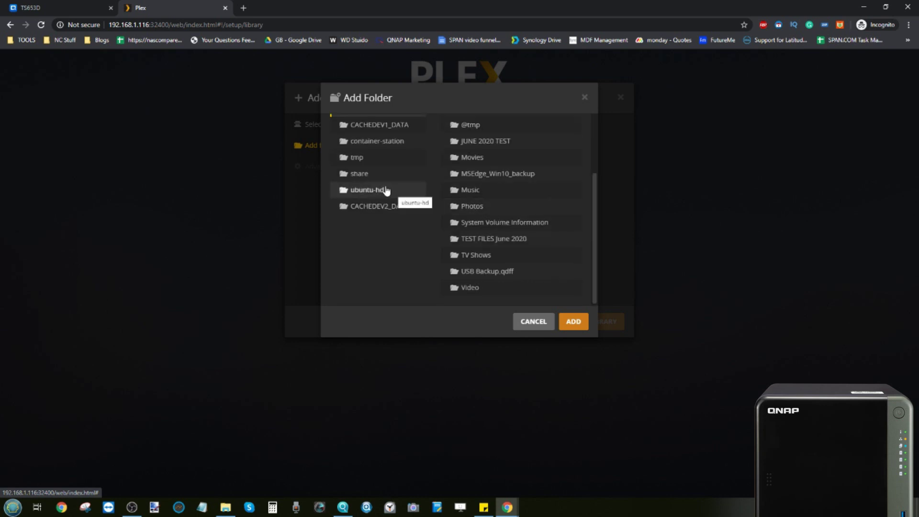
Step: Add the Movies folder from the Multimedia folder under share to the Films library
click(370, 175)
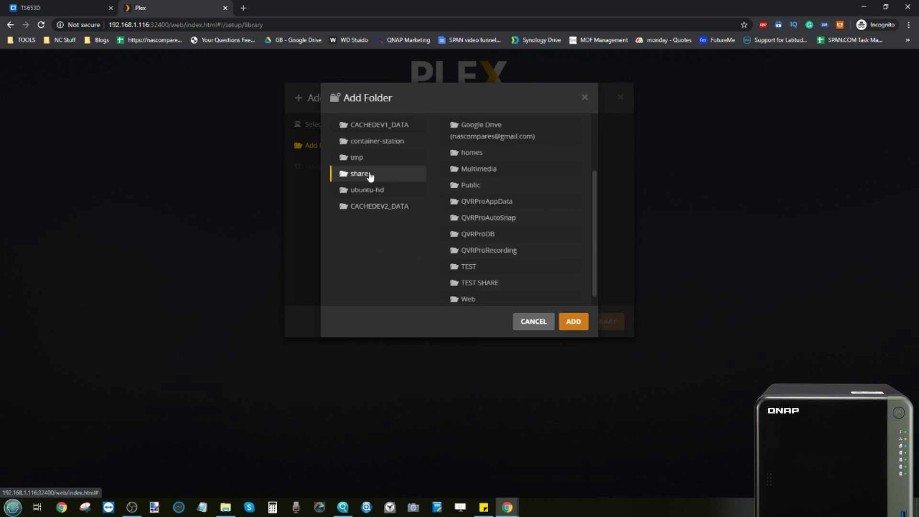
scroll(369, 176, up, 2)
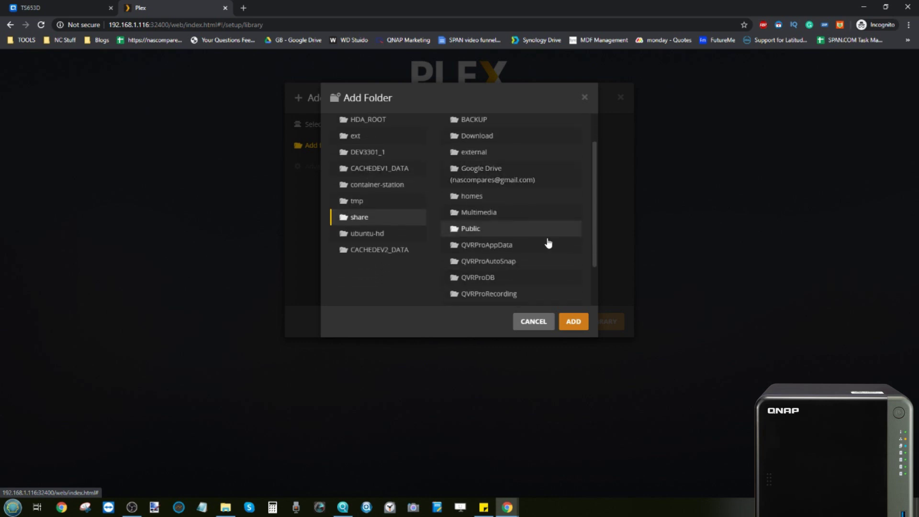
click(487, 216)
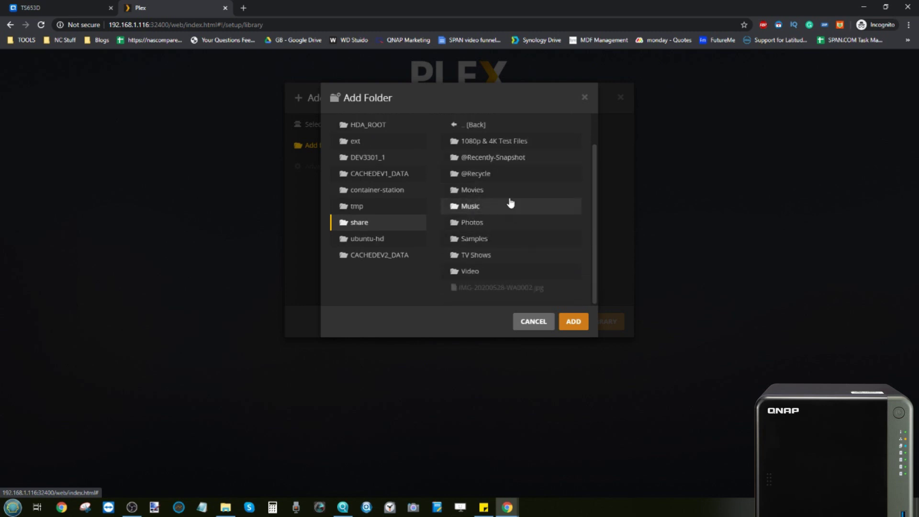
click(492, 193)
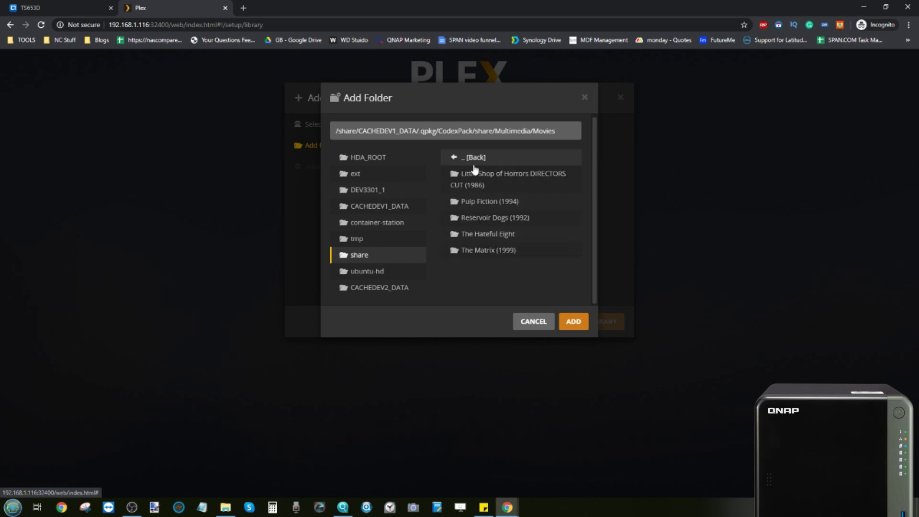
click(574, 321)
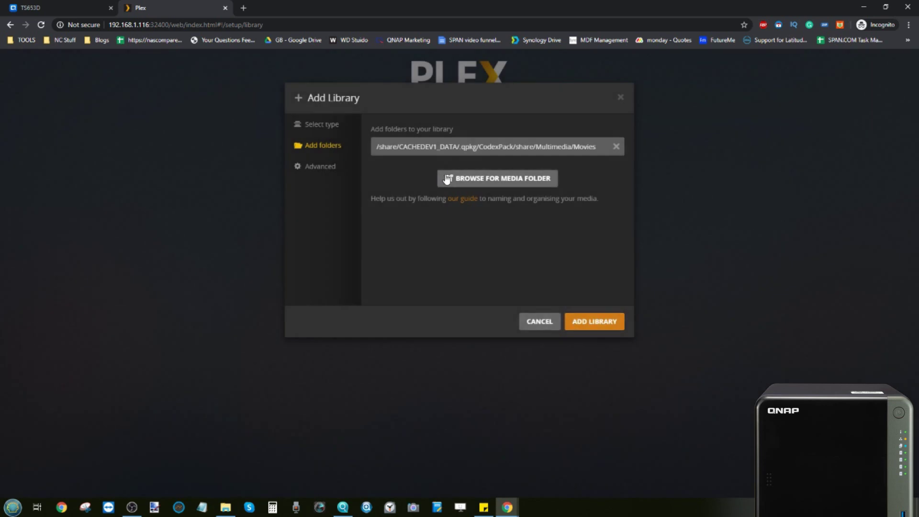
Step: Enable collection info from The Movie Database in the advanced library settings and add the Films library to the server
click(330, 167)
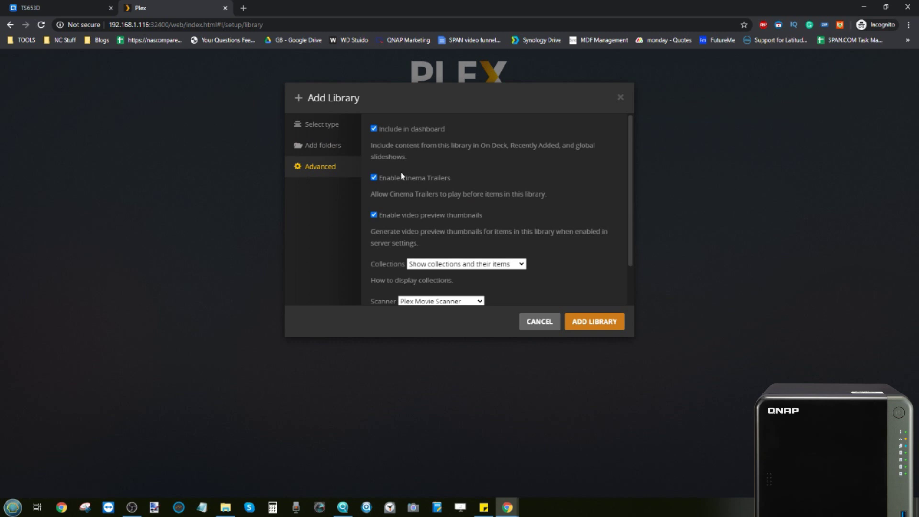
scroll(449, 206, down, 1)
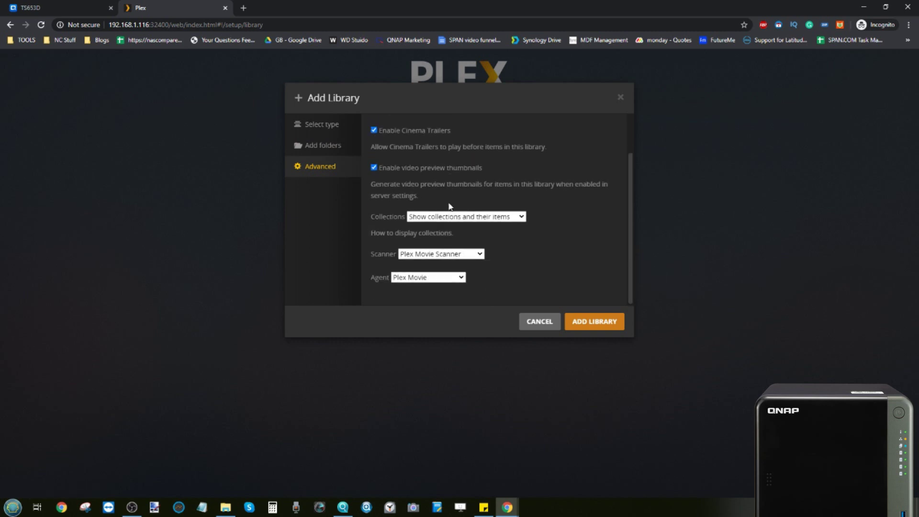
scroll(449, 206, down, 5)
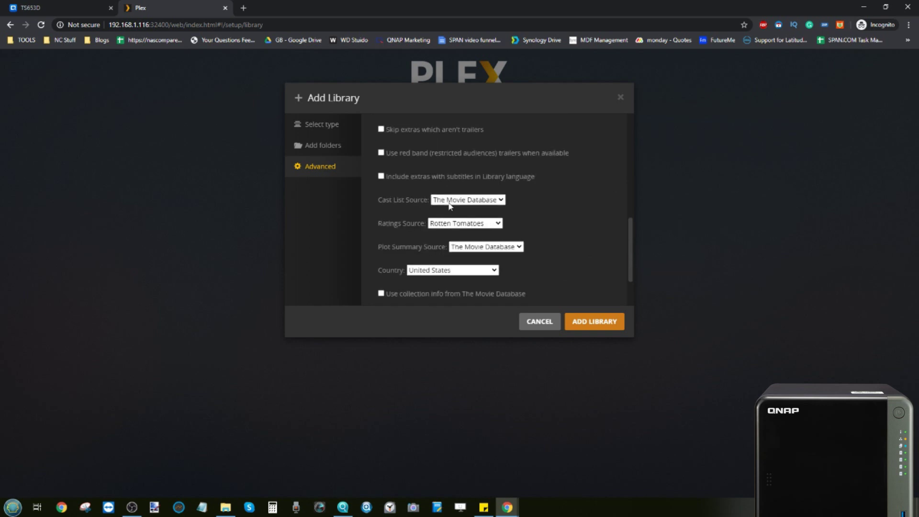
scroll(449, 206, up, 2)
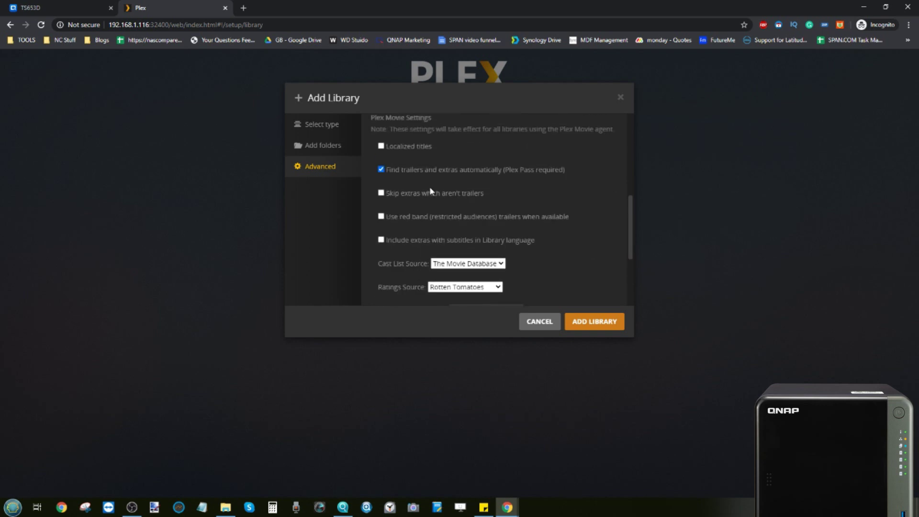
scroll(435, 206, down, 3)
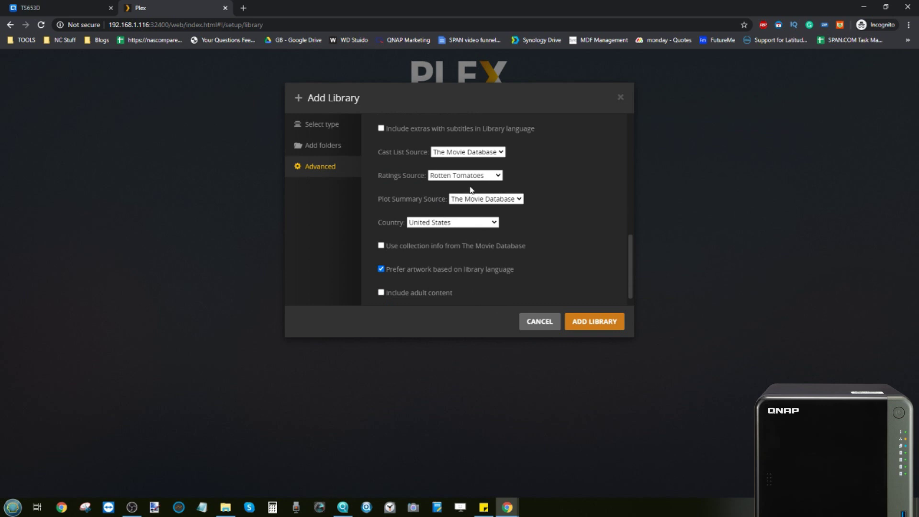
scroll(472, 190, down, 1)
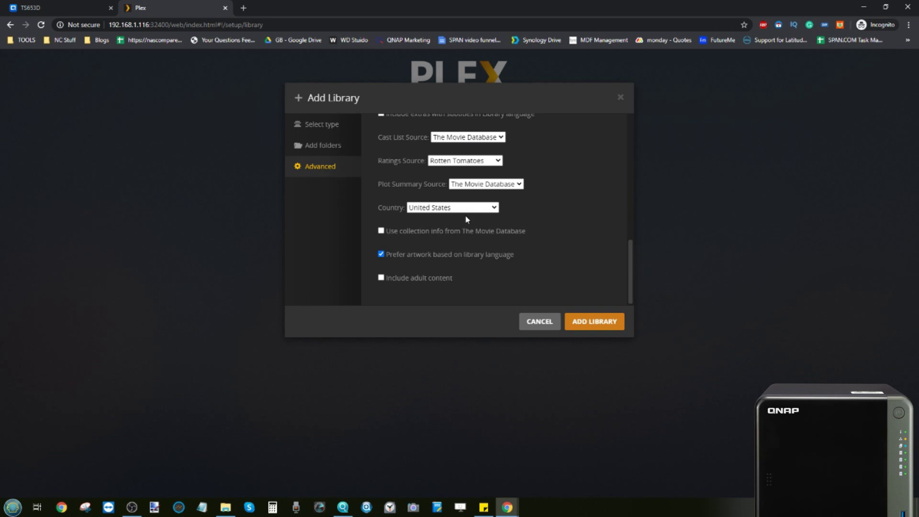
click(381, 231)
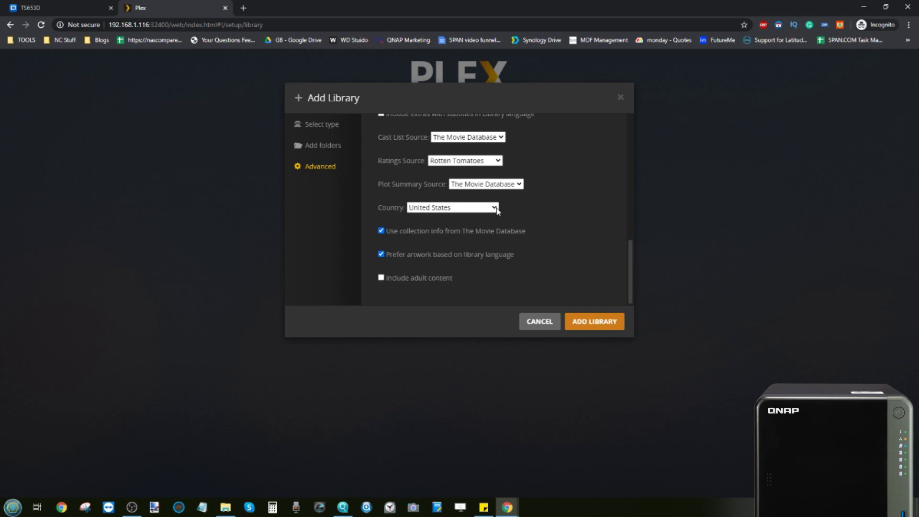
click(606, 323)
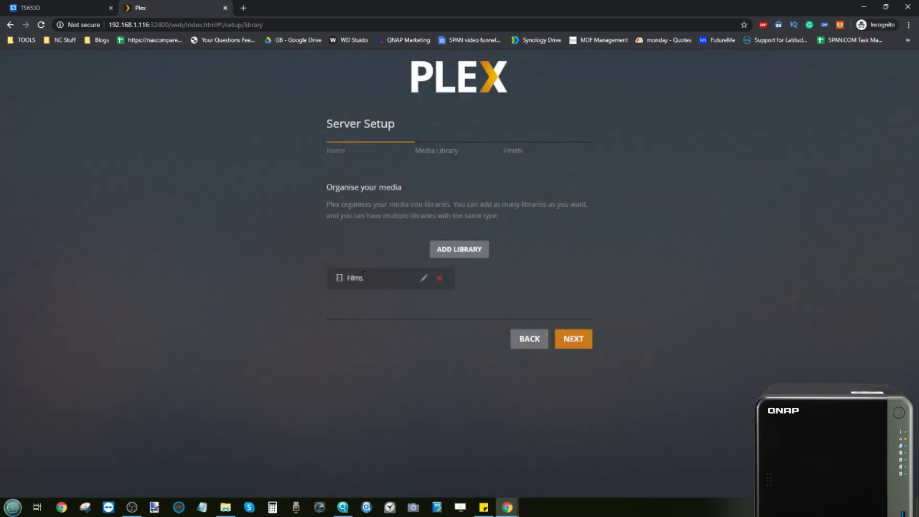
Step: Start a TV programmes library and give it the TV Shows folder from the Multimedia folder under share
click(464, 250)
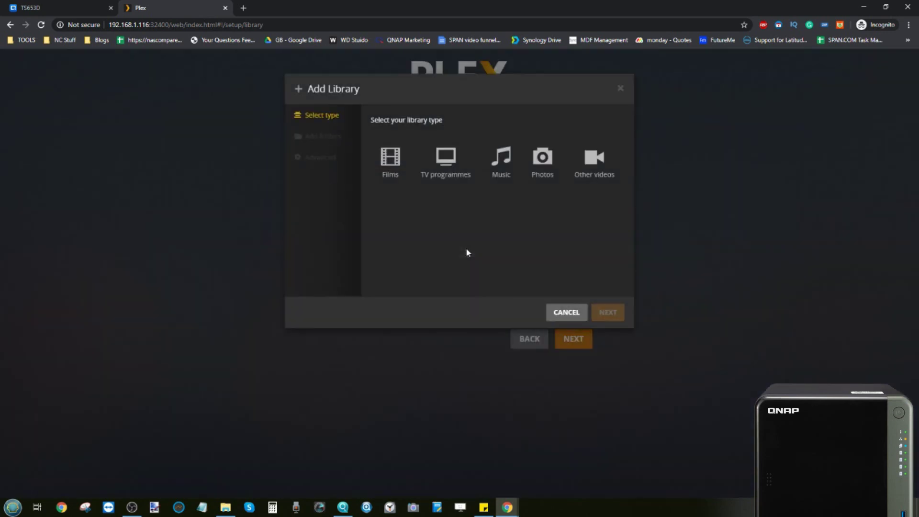
click(443, 168)
click(323, 145)
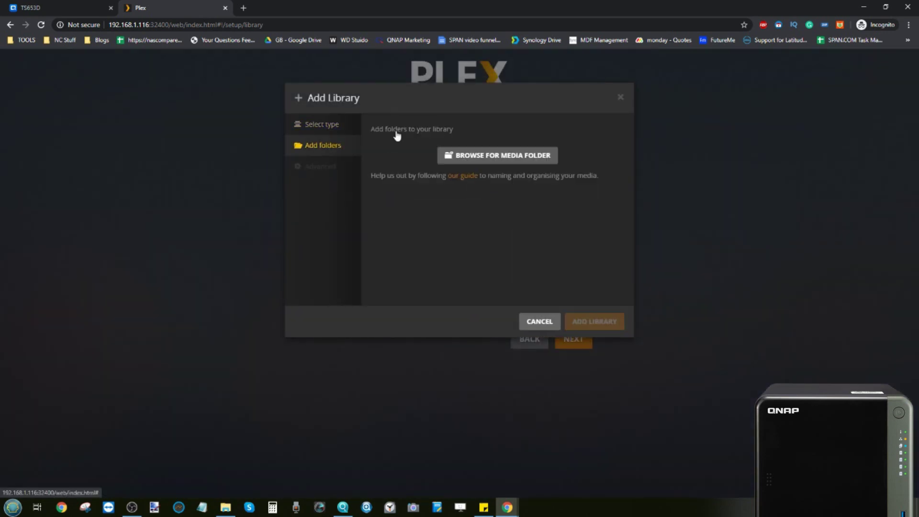
click(506, 158)
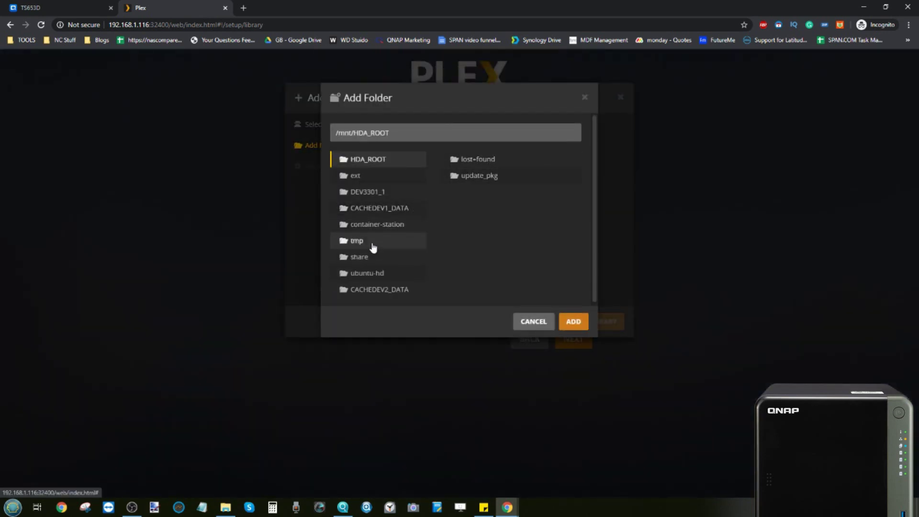
click(364, 257)
scroll(513, 222, down, 1)
click(491, 221)
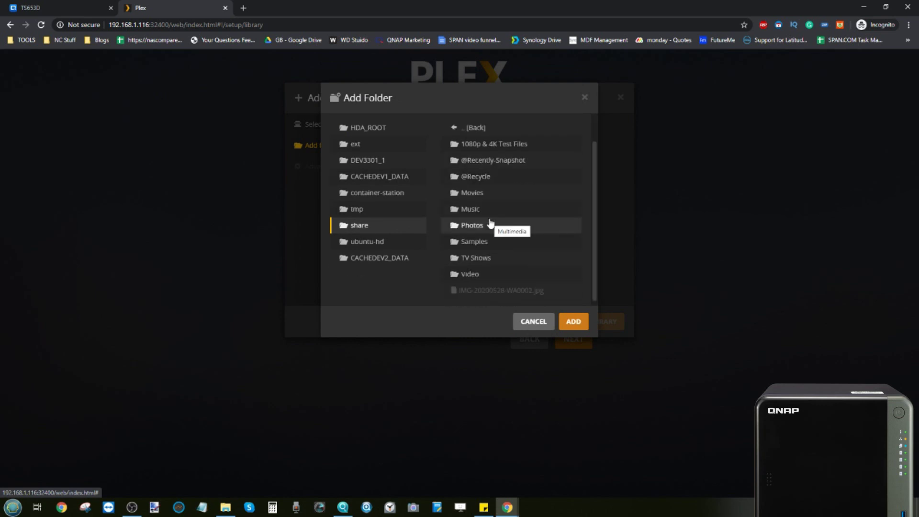
click(476, 255)
click(573, 321)
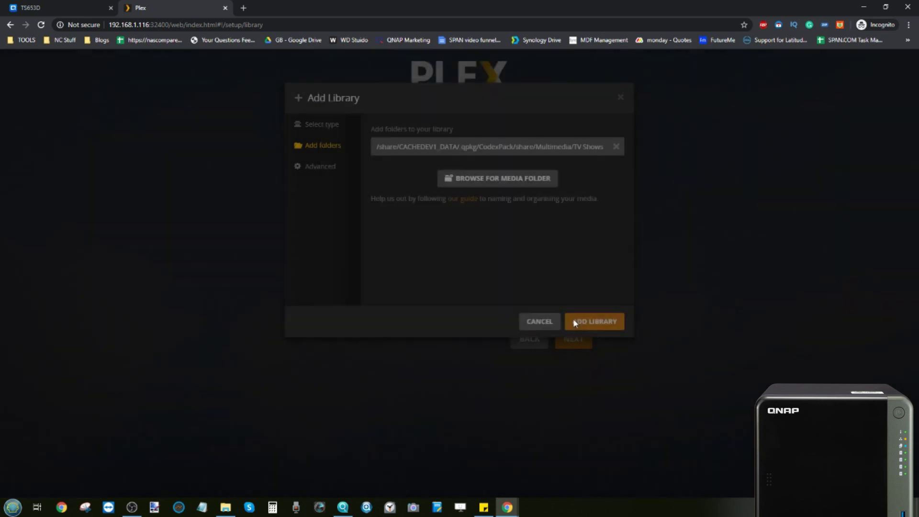
Step: Review the advanced settings of the TV programmes library and add the library to the server
click(312, 170)
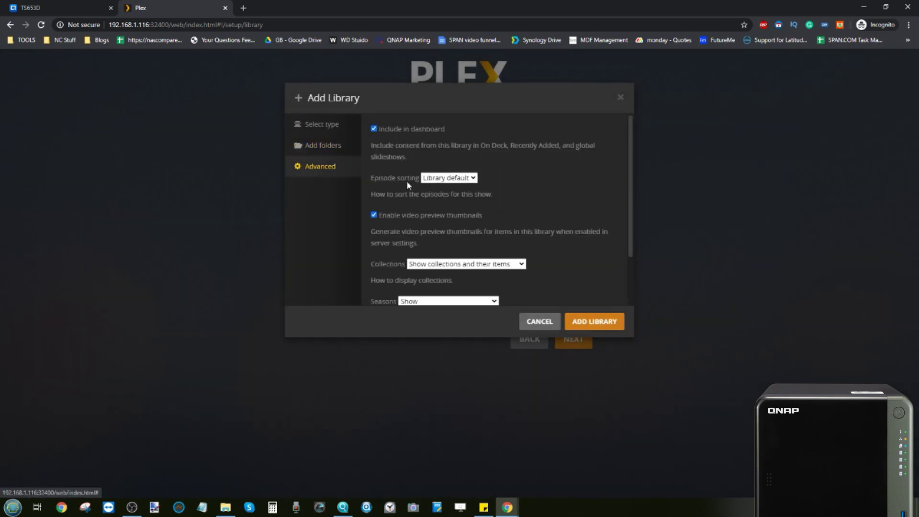
scroll(407, 181, down, 1)
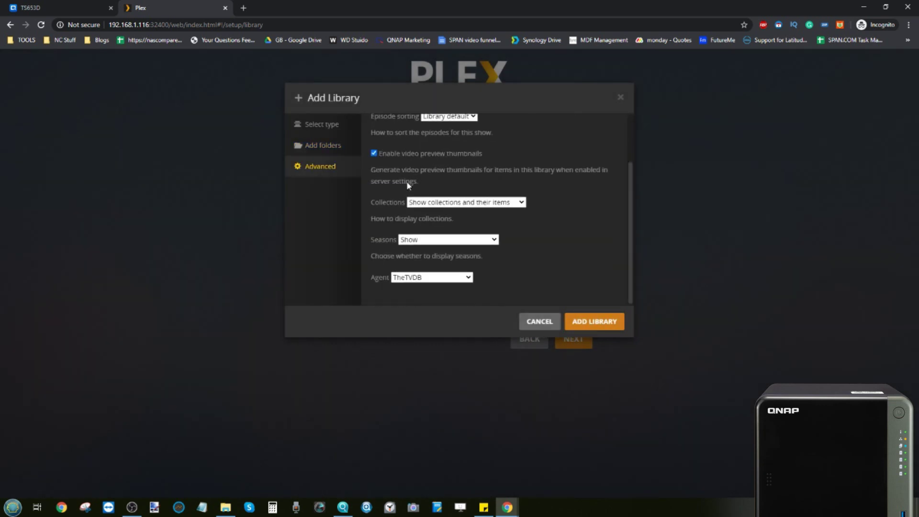
scroll(410, 274, down, 2)
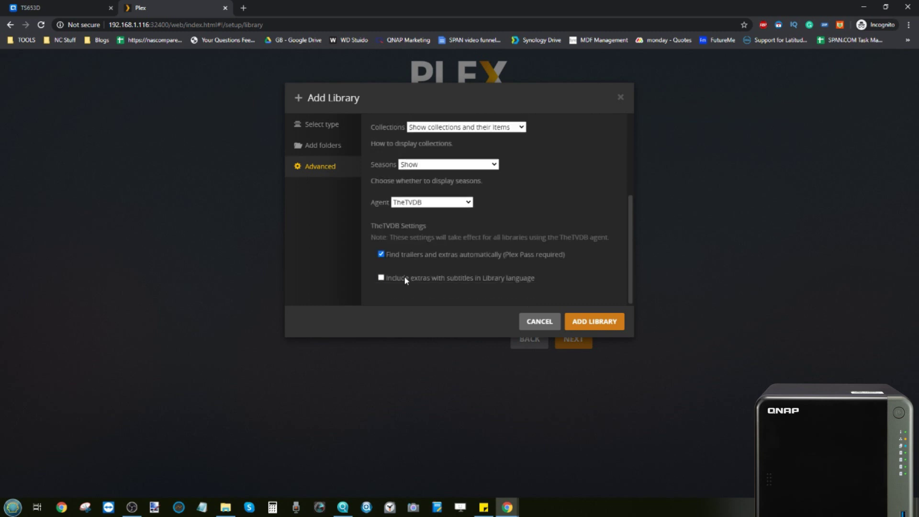
click(592, 320)
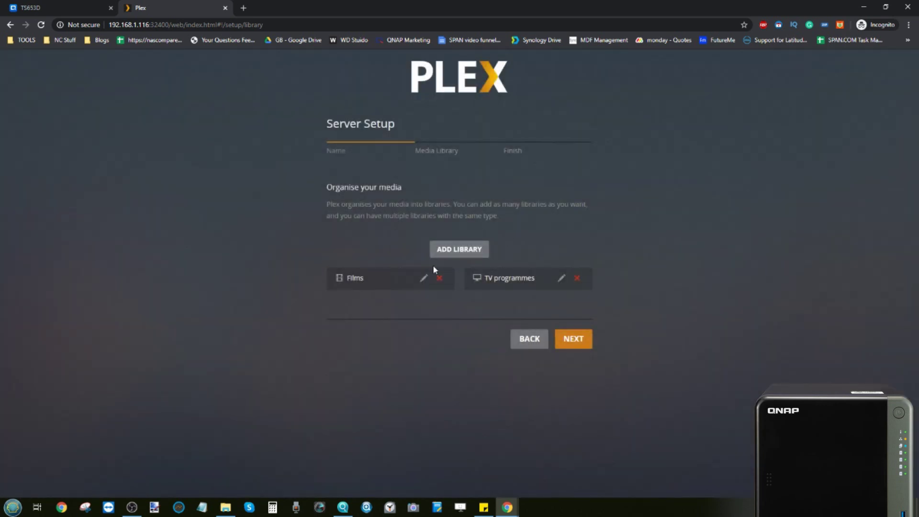
Step: Start a Music library and give it the Music folder from the Multimedia folder under share
click(469, 253)
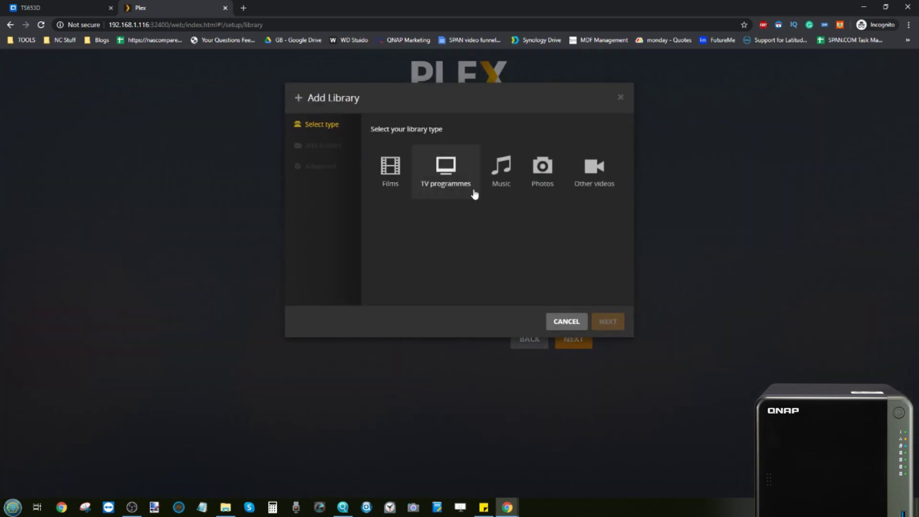
click(511, 179)
click(317, 146)
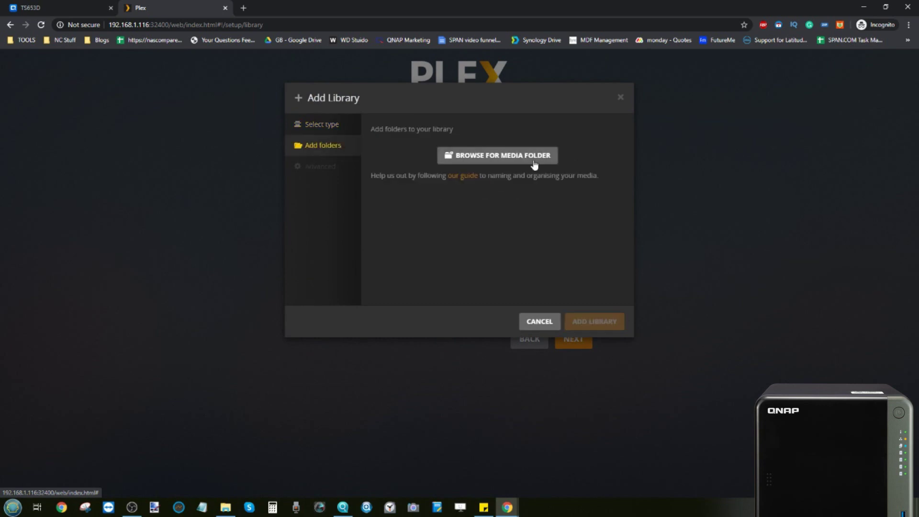
click(521, 156)
click(361, 257)
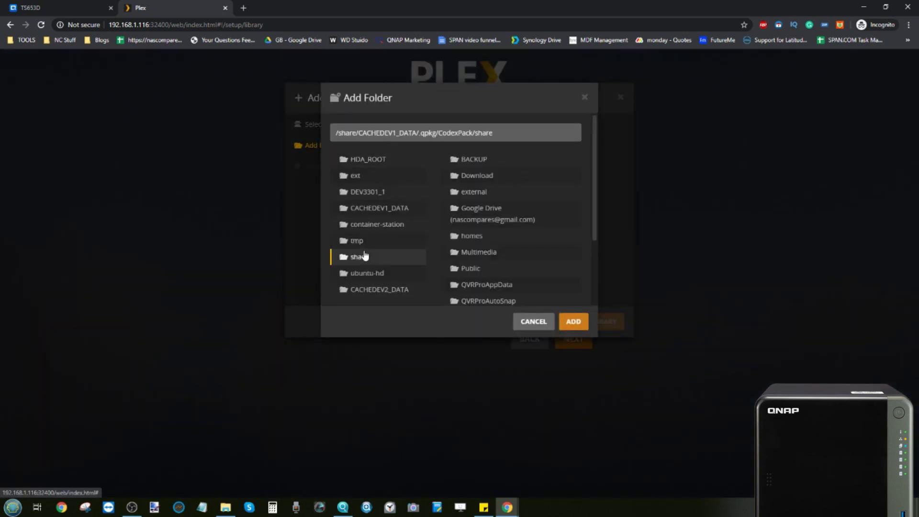
scroll(486, 222, down, 3)
click(480, 156)
click(469, 206)
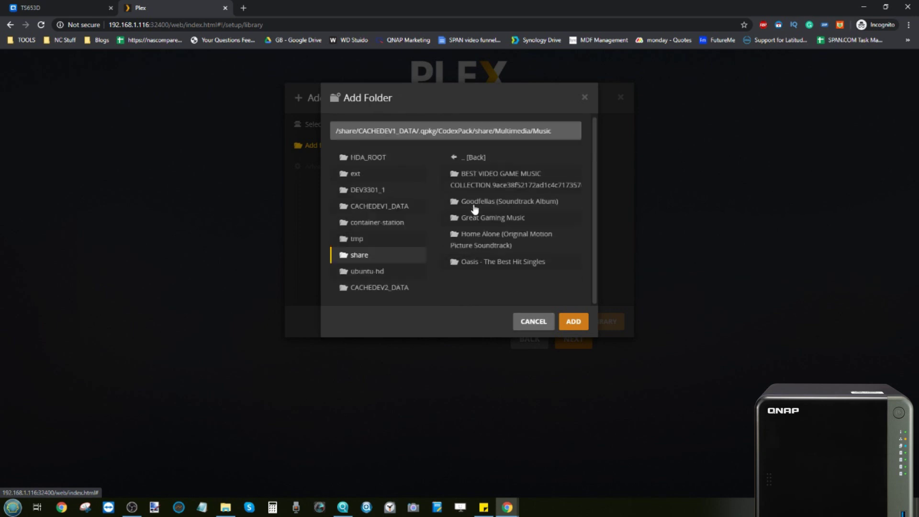
click(573, 321)
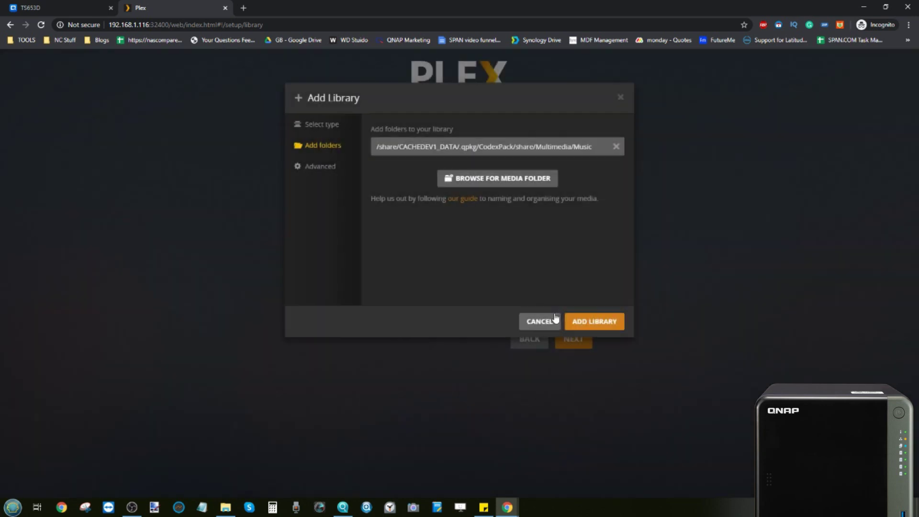
Step: Enable Import from iTunes in the Music library's advanced settings and review the remaining options down to the Last.fm settings
click(326, 165)
scroll(449, 188, down, 3)
scroll(449, 187, up, 4)
scroll(449, 187, down, 6)
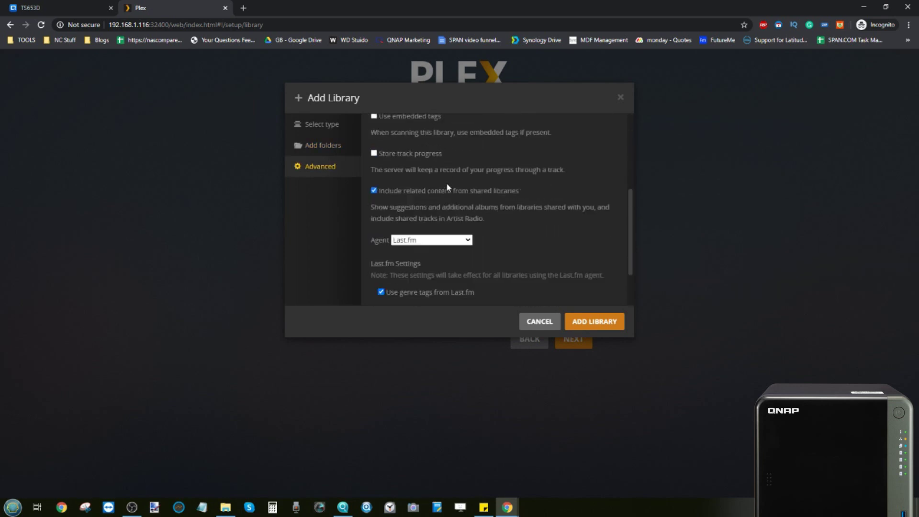
scroll(449, 187, up, 5)
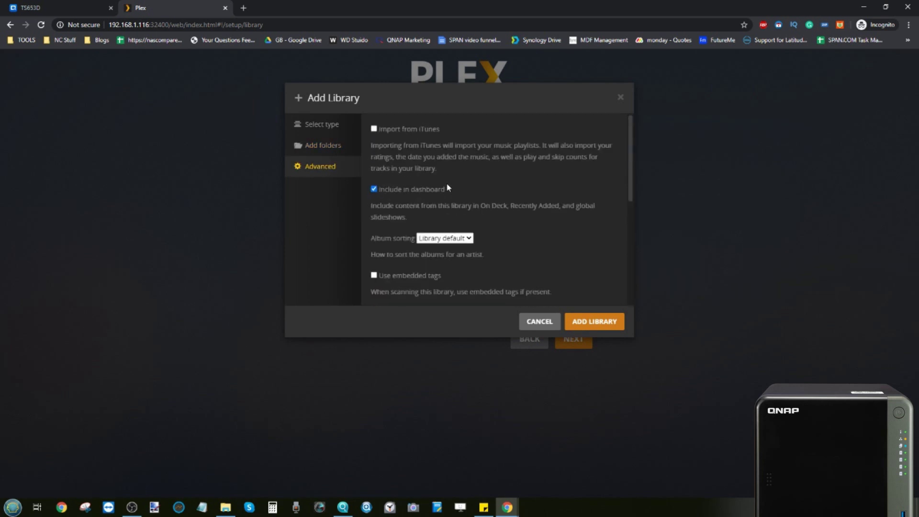
click(376, 129)
scroll(418, 180, down, 2)
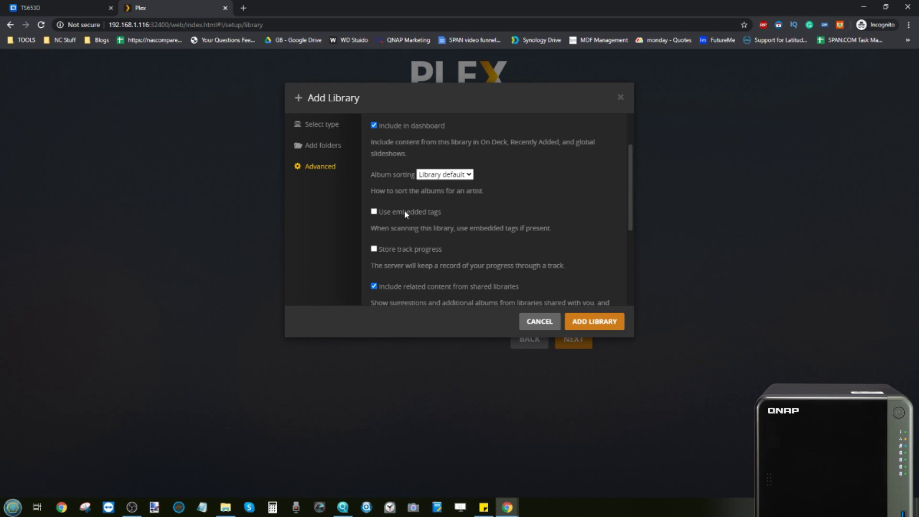
scroll(407, 208, down, 1)
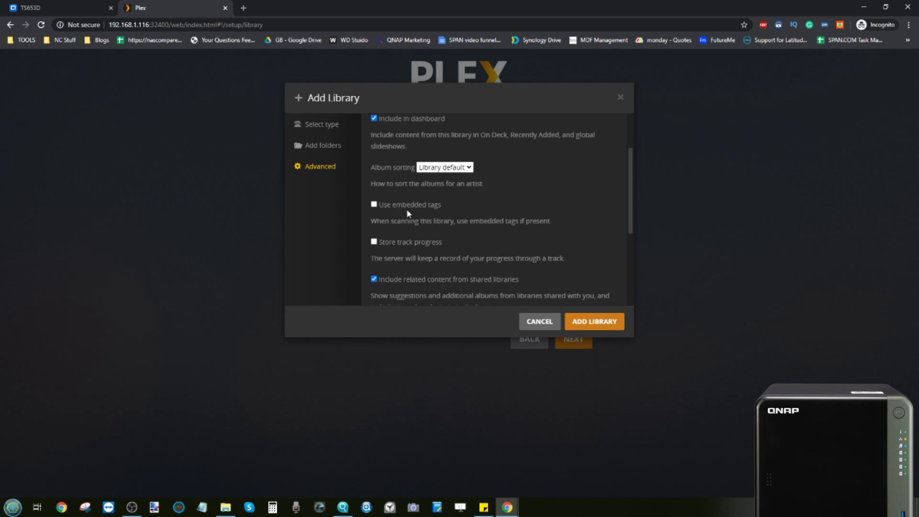
scroll(407, 208, down, 4)
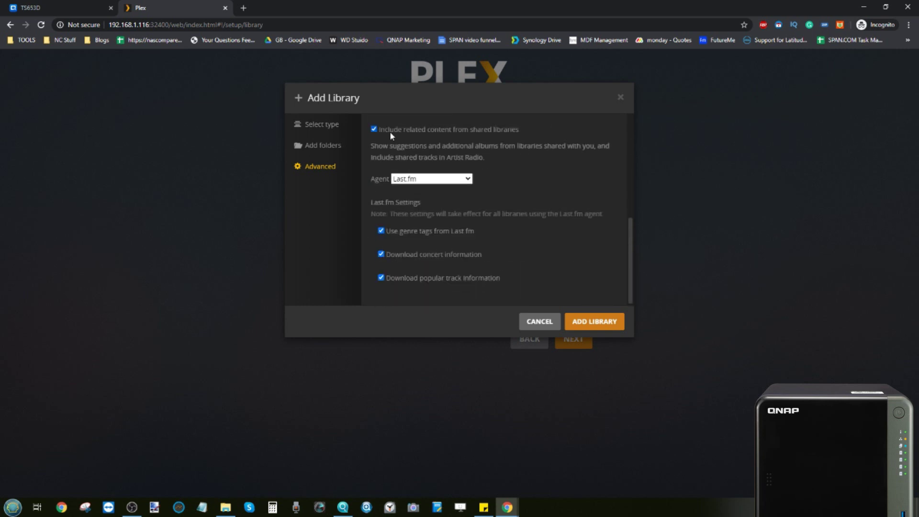
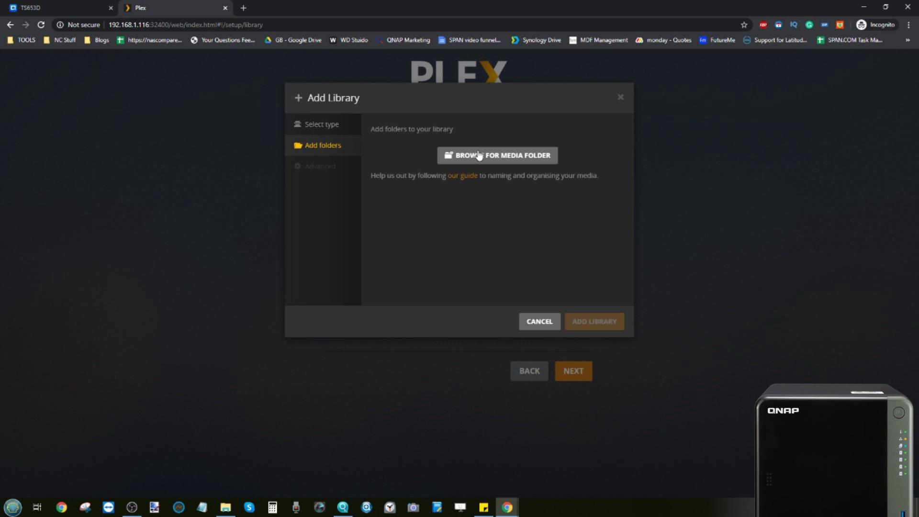
click(56, 7)
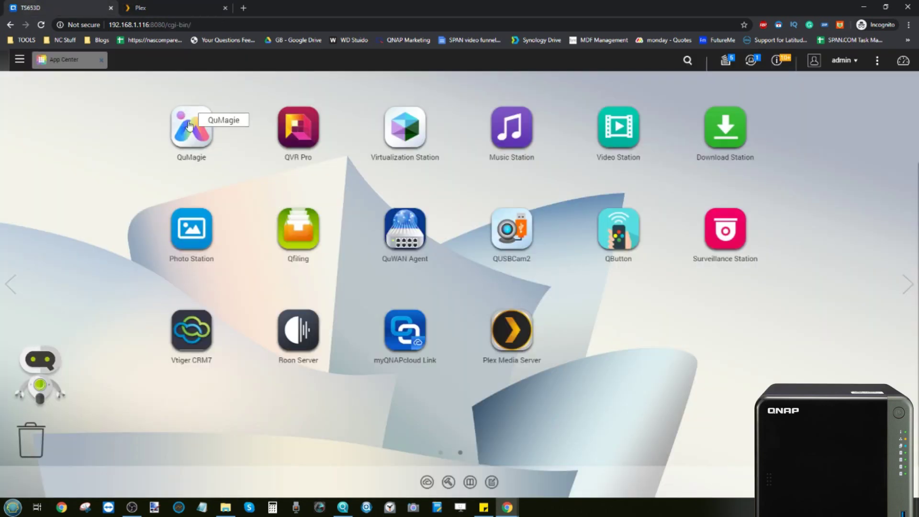
click(161, 4)
Step: Add the Photos folder from the Multimedia folder under share to the Photos library
click(521, 165)
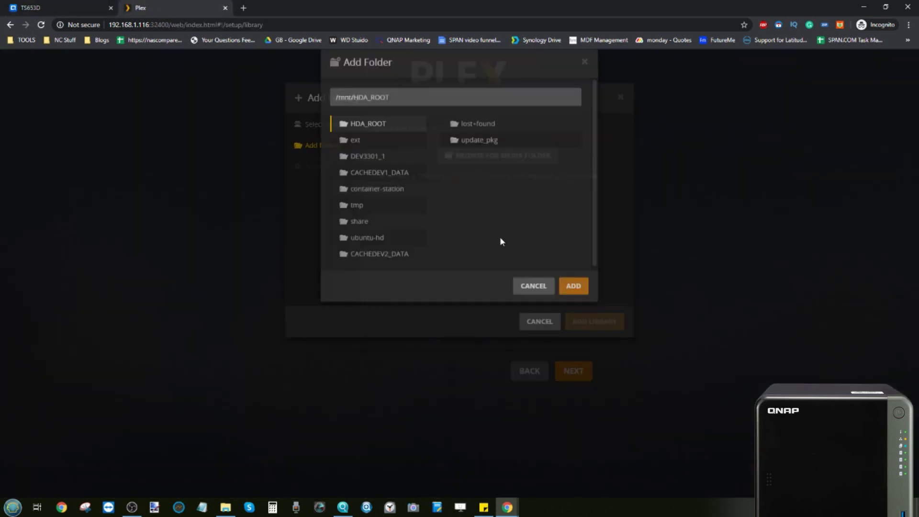
click(361, 257)
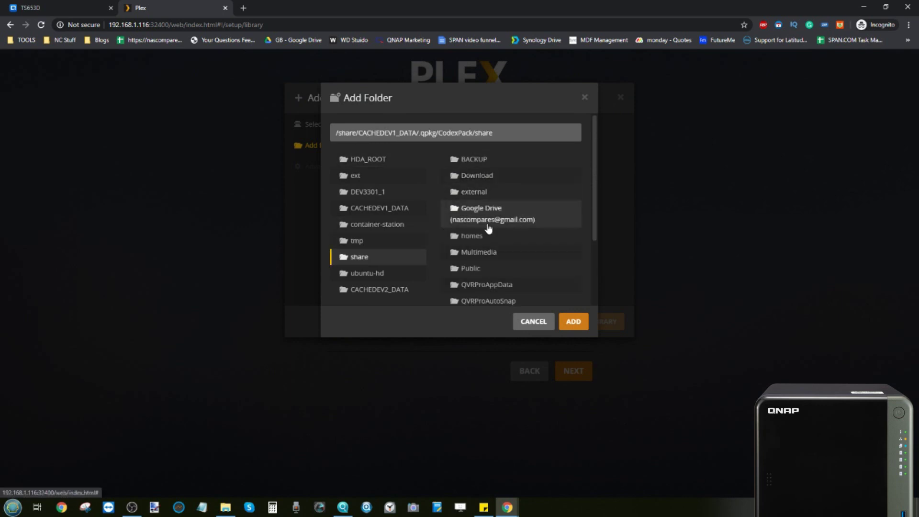
click(481, 252)
click(479, 260)
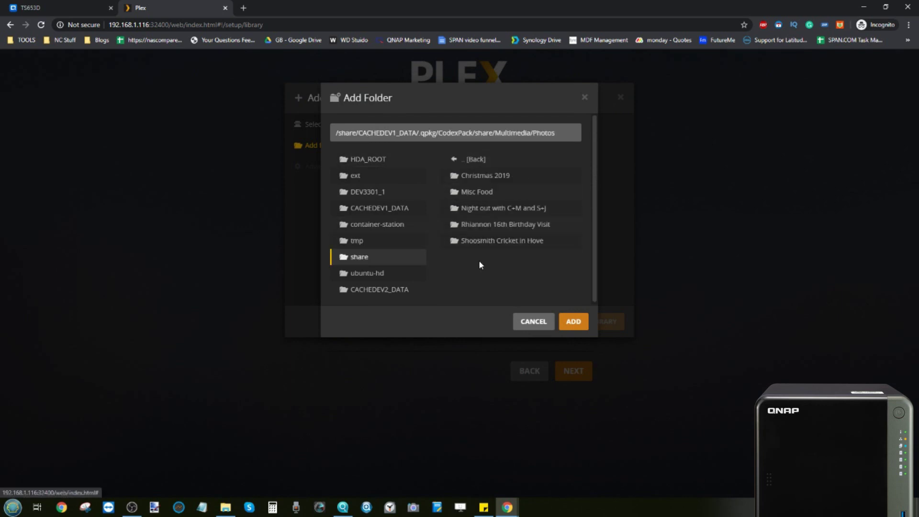
click(572, 321)
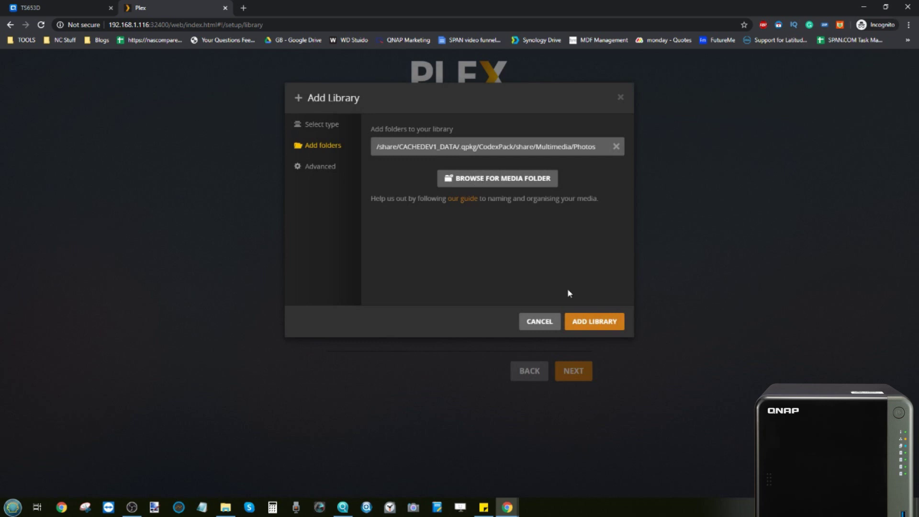
Step: Enable photo tagging in the Photos library's advanced settings and add the library to the server
click(335, 167)
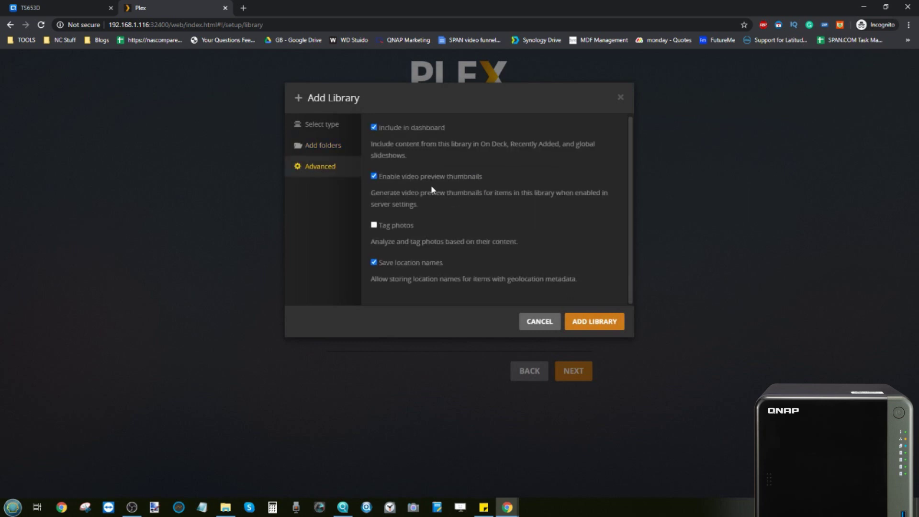
click(386, 226)
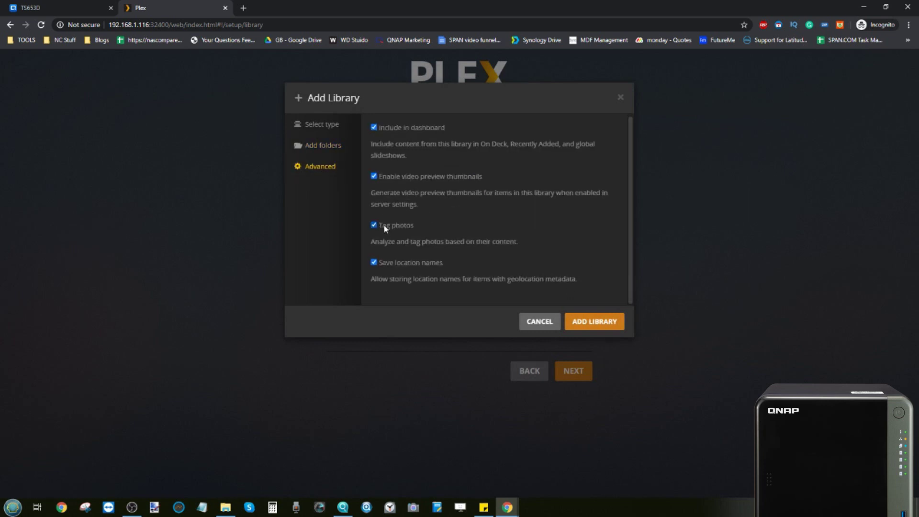
click(593, 321)
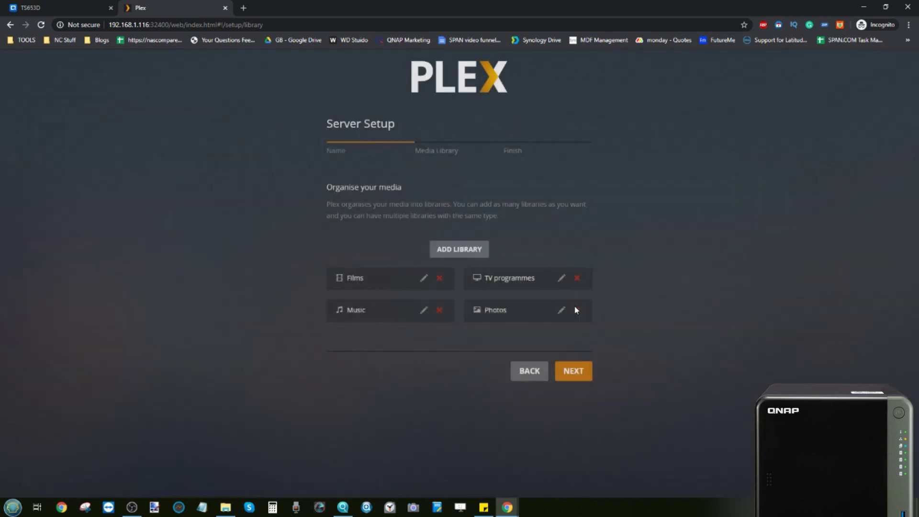
Step: Start a new library of the Other videos type and name it "1080p and 4K TEST"
click(460, 249)
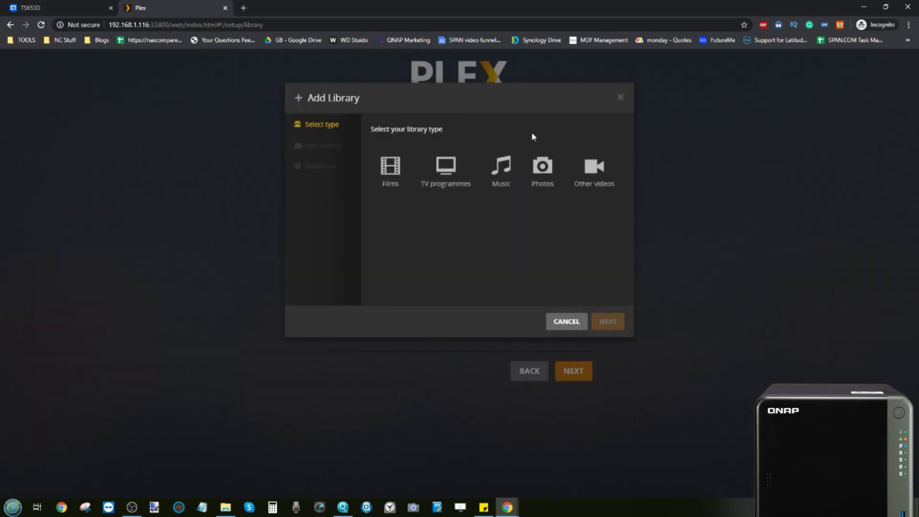
click(594, 168)
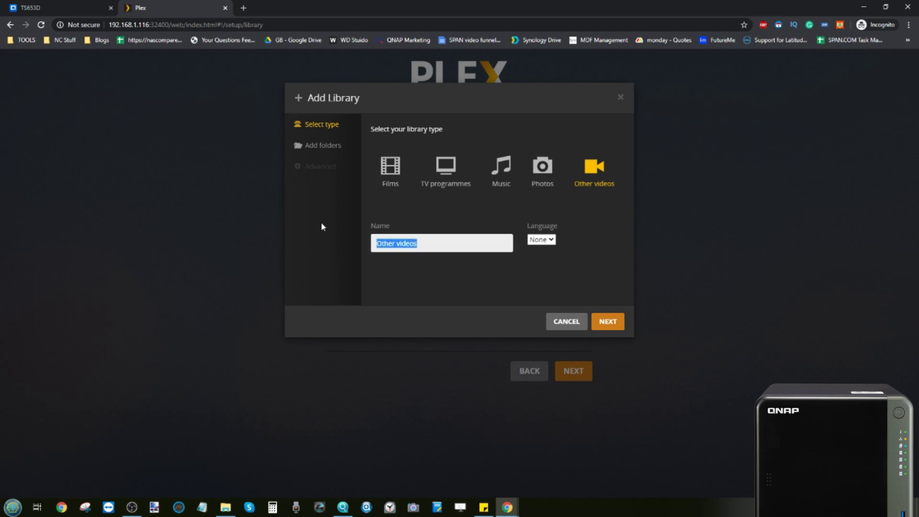
text(1080p and 4K)
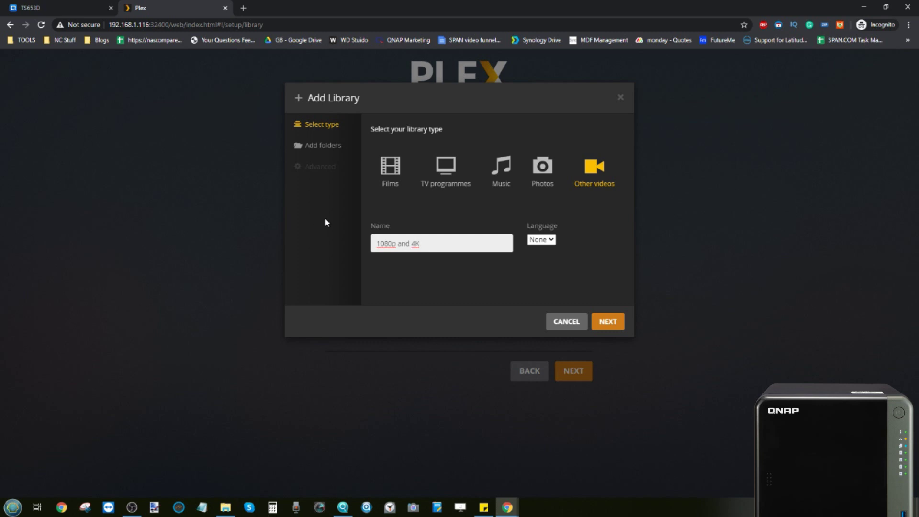
text(tEST)
key(Left)
key(Left)
key(Left)
key(Left)
key(Left)
key(Left)
key(Left)
key(BackSpace)
text(T)
key(End)
Step: Add the "1080p & 4K Test Files" folder from the Multimedia folder under share to the new library
click(611, 324)
click(474, 158)
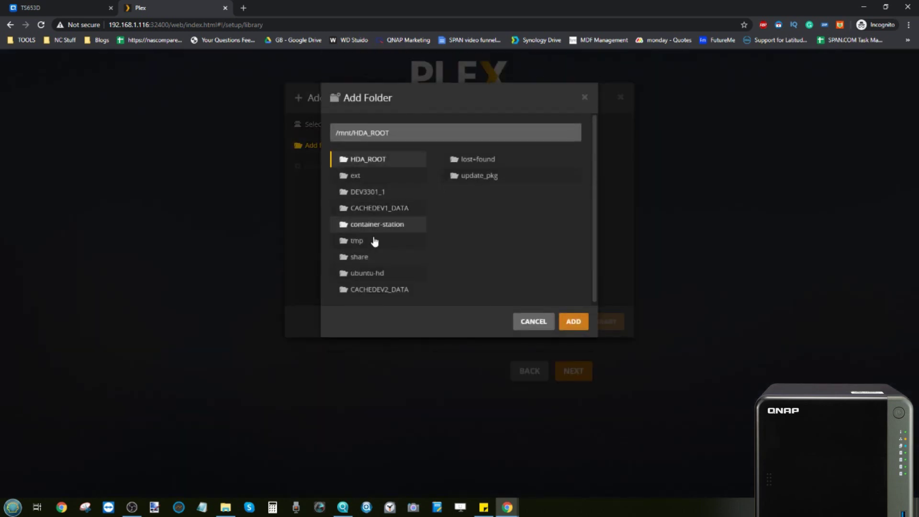
click(364, 257)
click(479, 236)
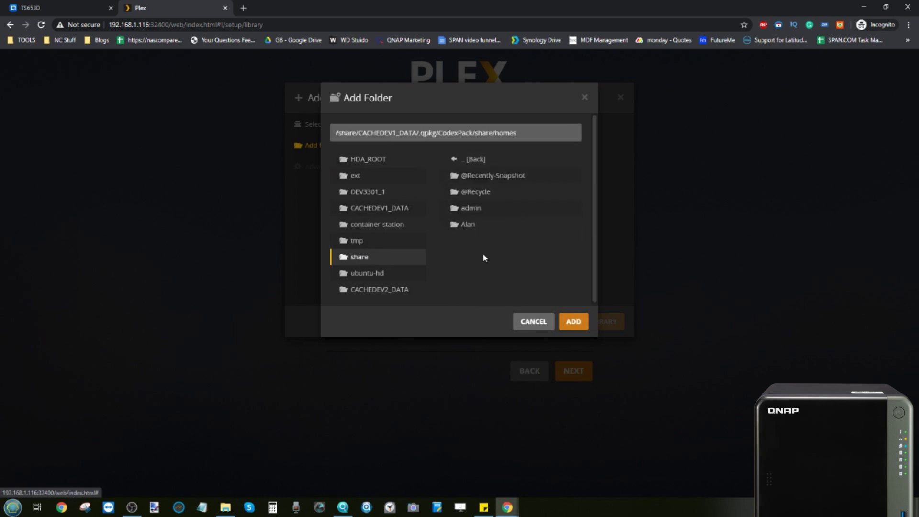
click(457, 159)
click(481, 251)
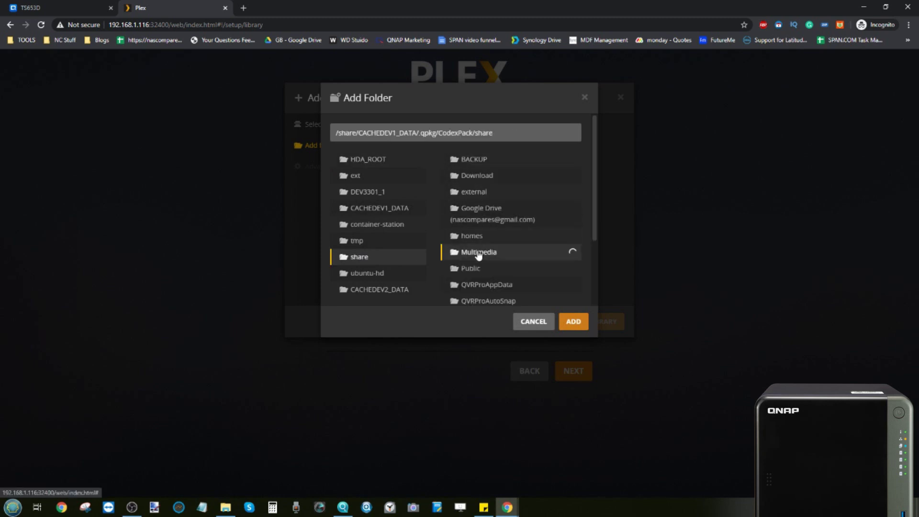
scroll(489, 254, down, 1)
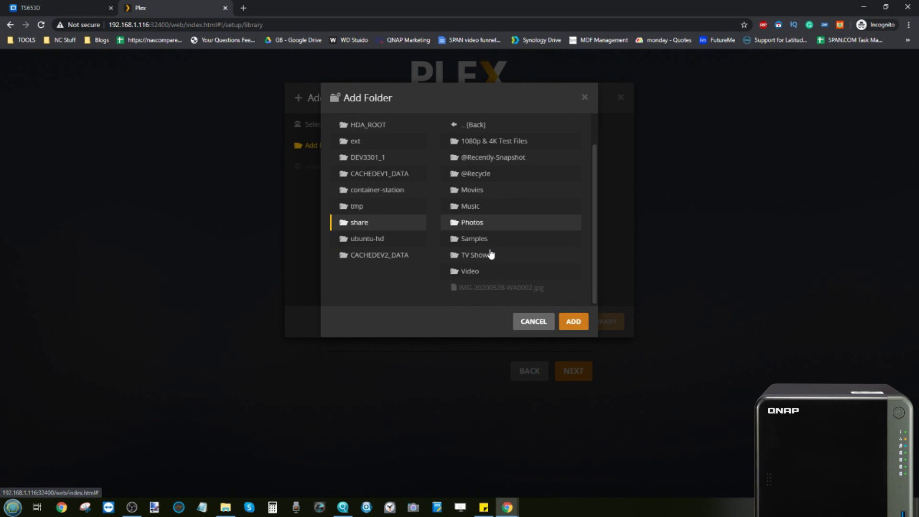
click(485, 144)
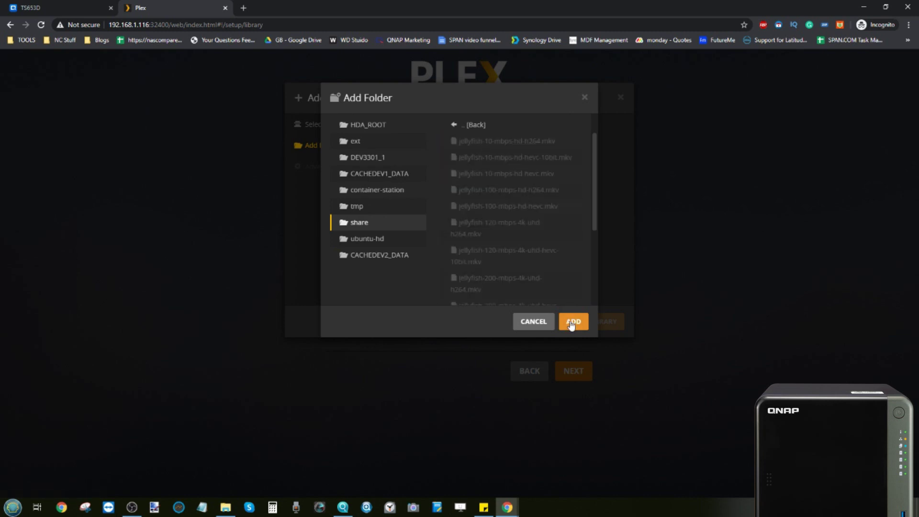
click(572, 323)
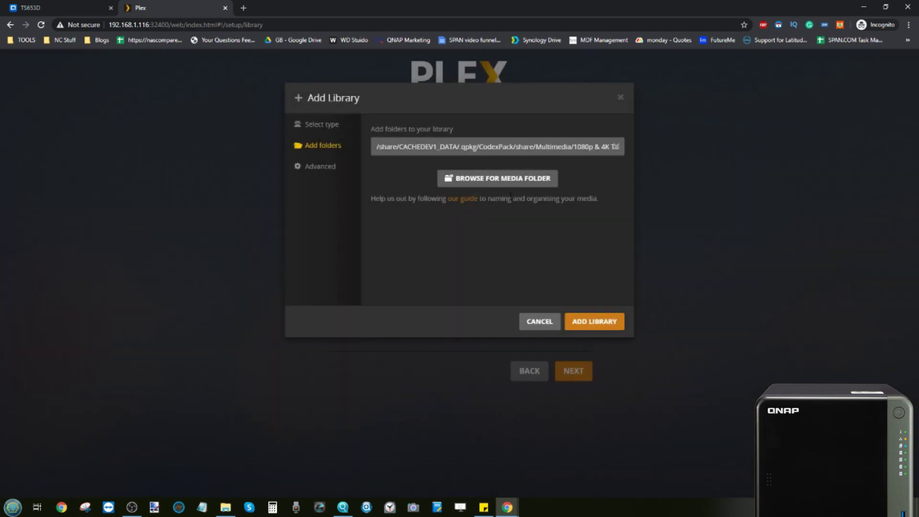
Step: Review the Other videos library's advanced settings down to the scanner and agent, and add the library to the server
click(335, 166)
scroll(459, 209, down, 1)
scroll(458, 207, up, 1)
scroll(458, 208, down, 1)
scroll(502, 251, up, 1)
scroll(502, 251, down, 1)
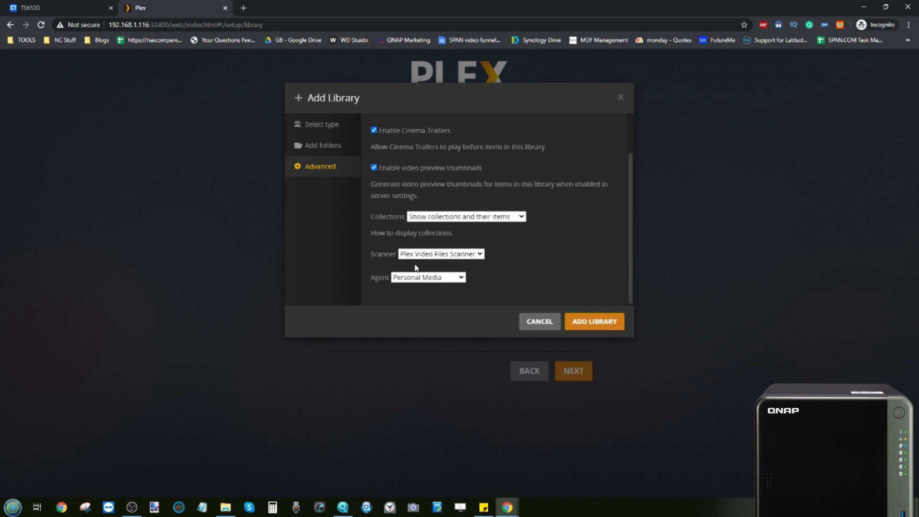
click(581, 322)
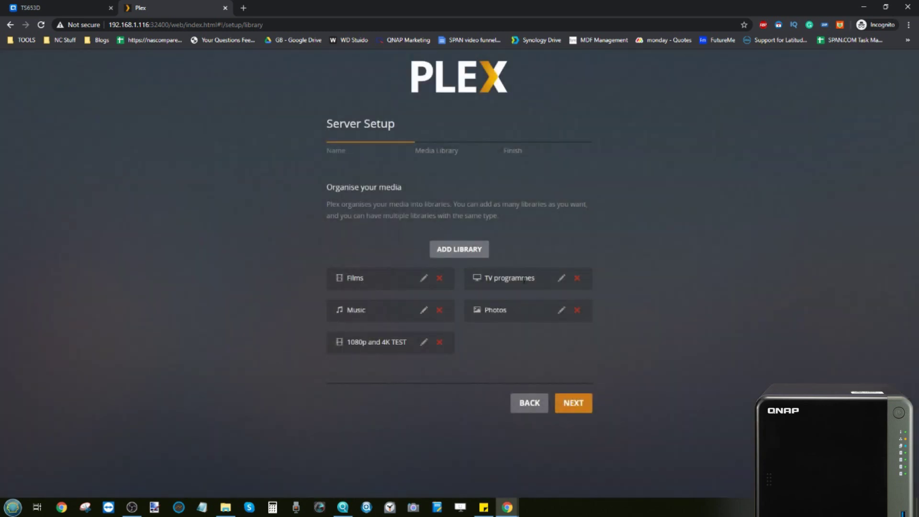
Step: Proceed from the library list to the final setup page, open and close the Plex apps download page, and complete the server setup
click(575, 402)
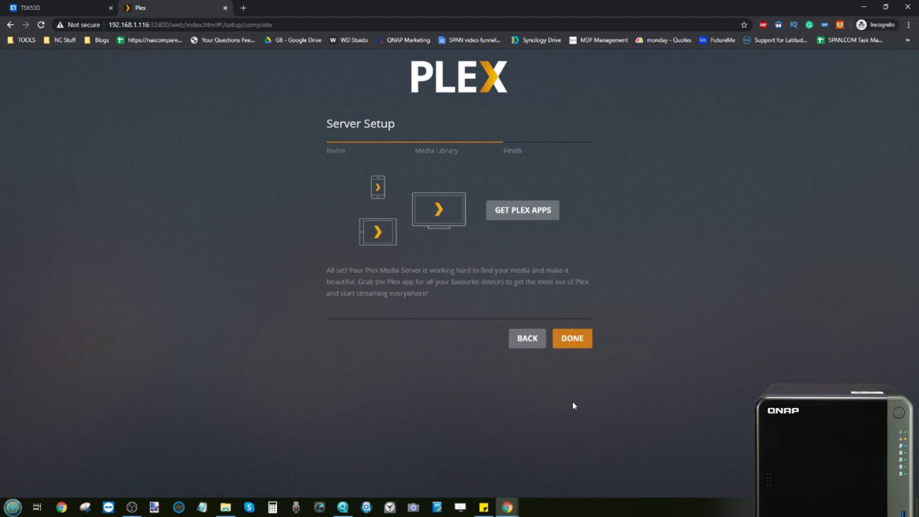
click(507, 213)
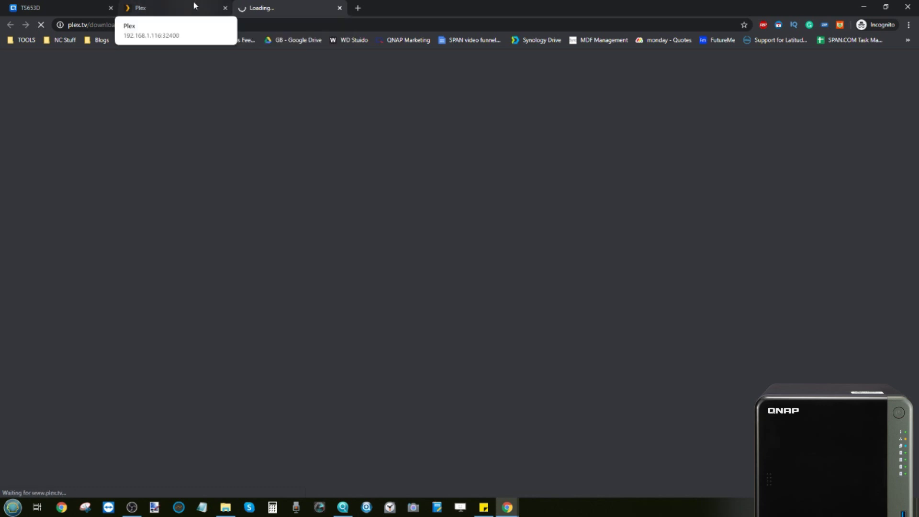
click(193, 5)
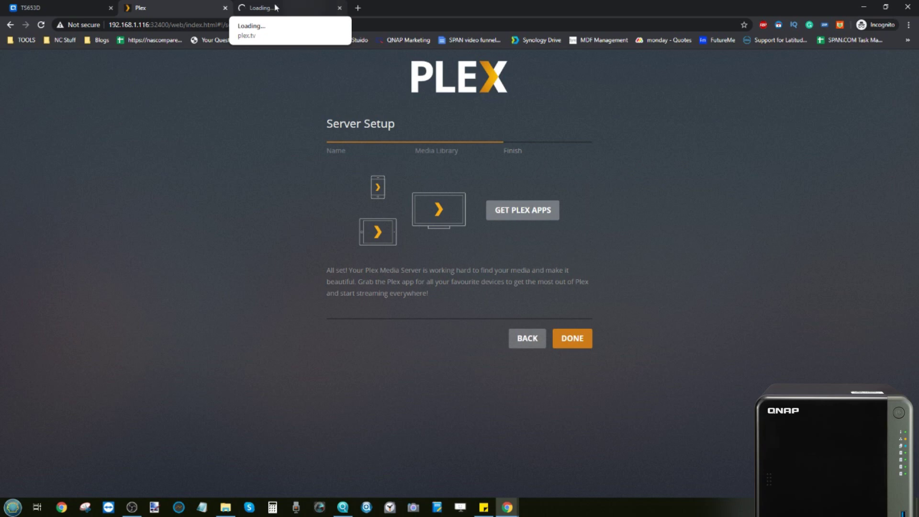
click(340, 8)
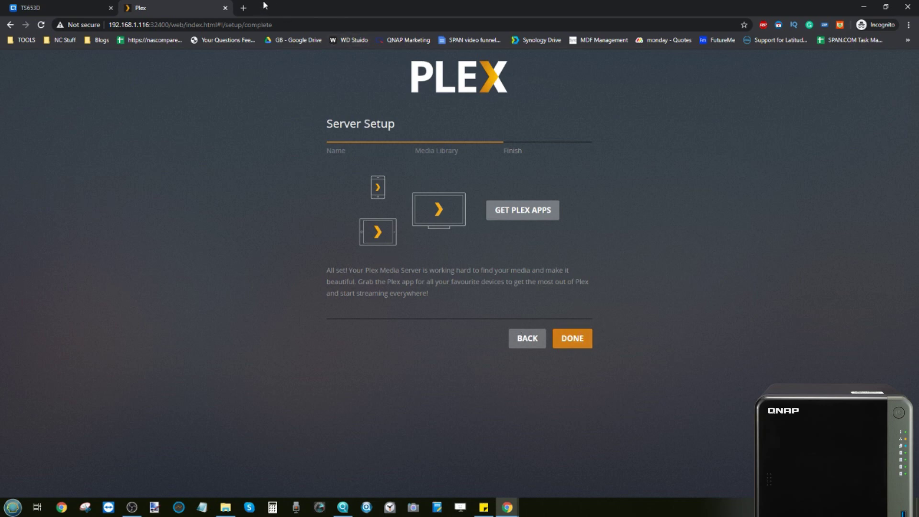
click(576, 338)
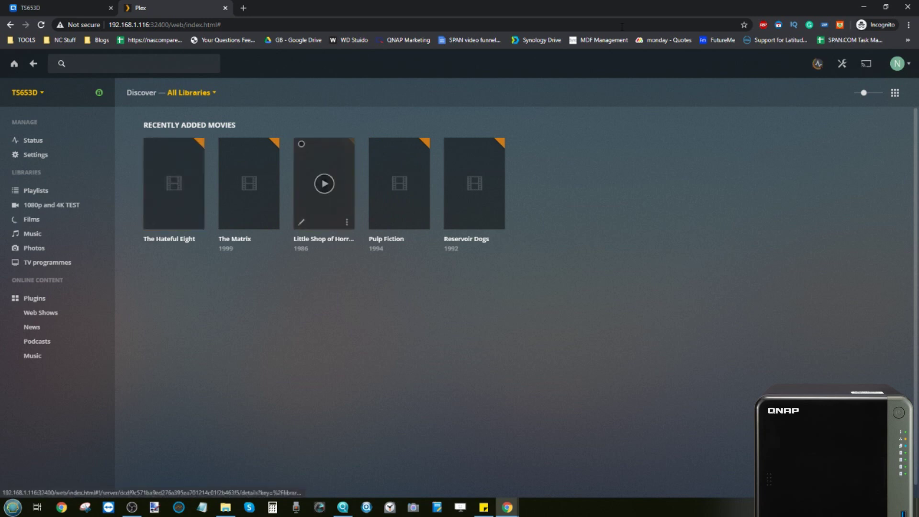
Step: Check the library scanning activity and look through the list of available servers and online sources
click(819, 69)
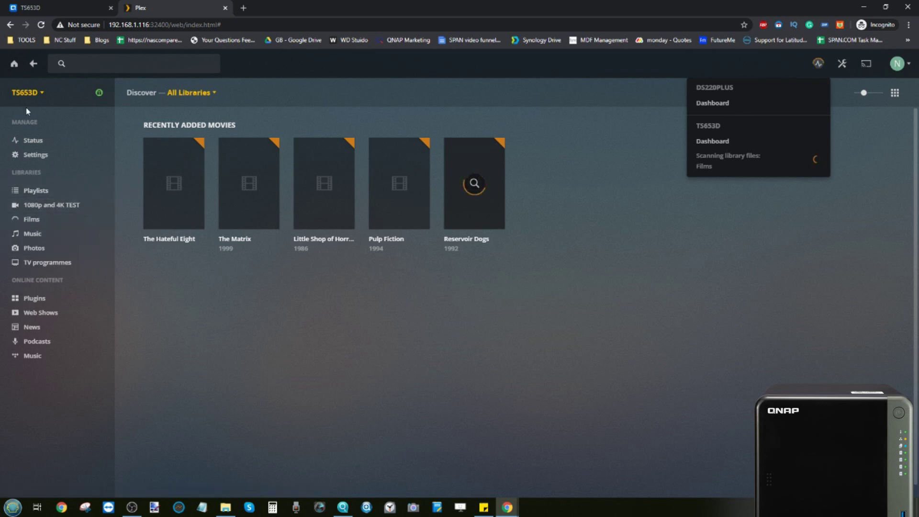
click(42, 93)
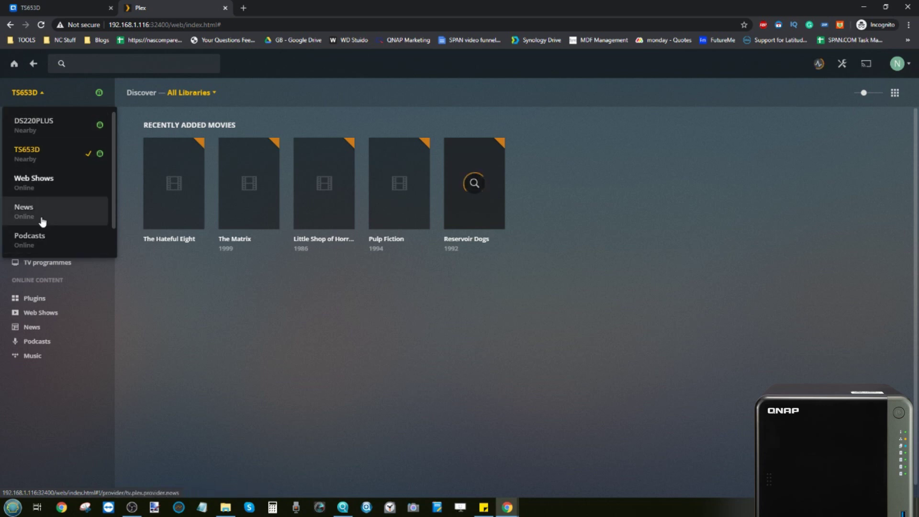
scroll(42, 223, down, 1)
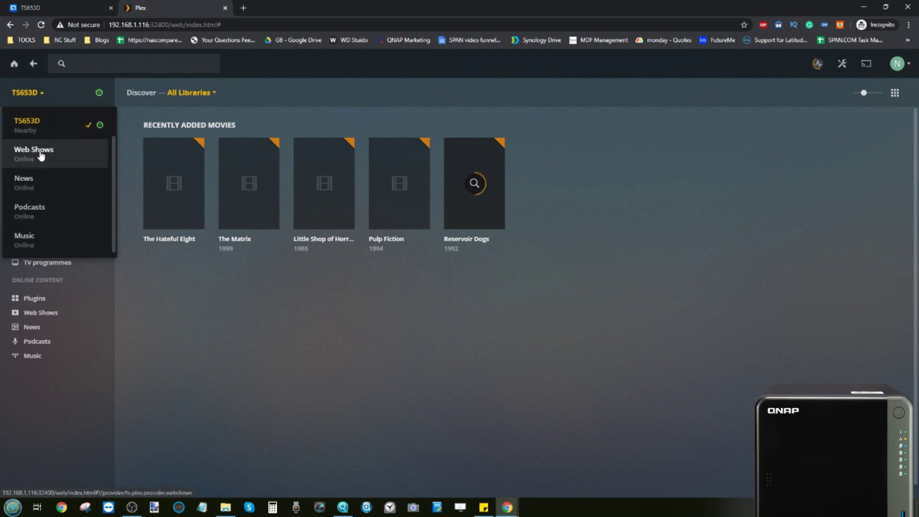
click(16, 66)
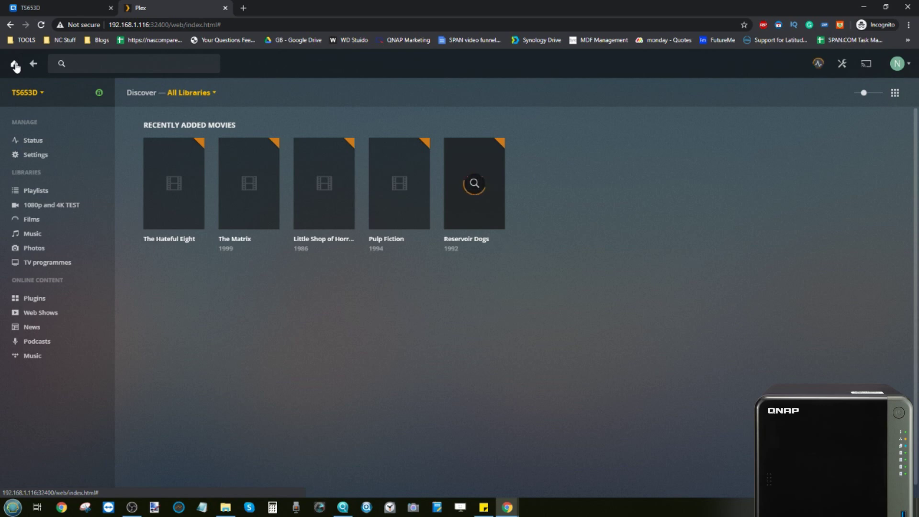
click(33, 63)
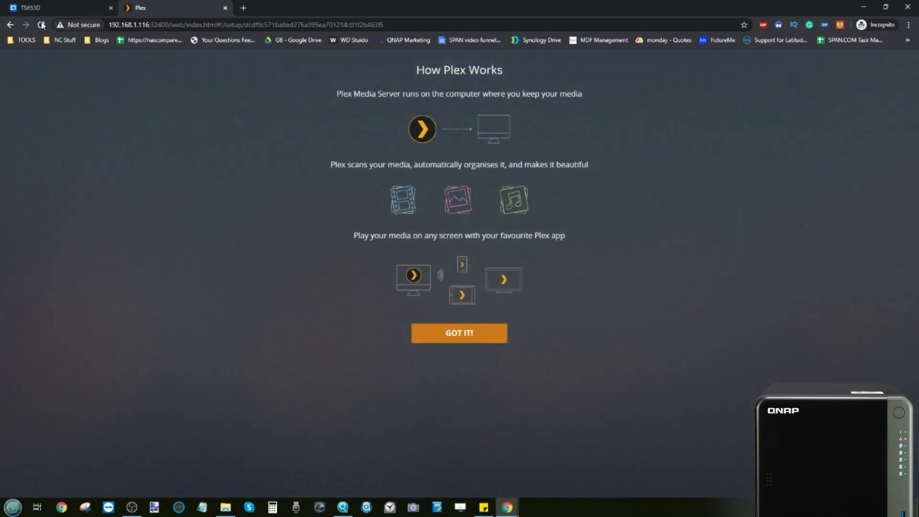
key(ctrl+t)
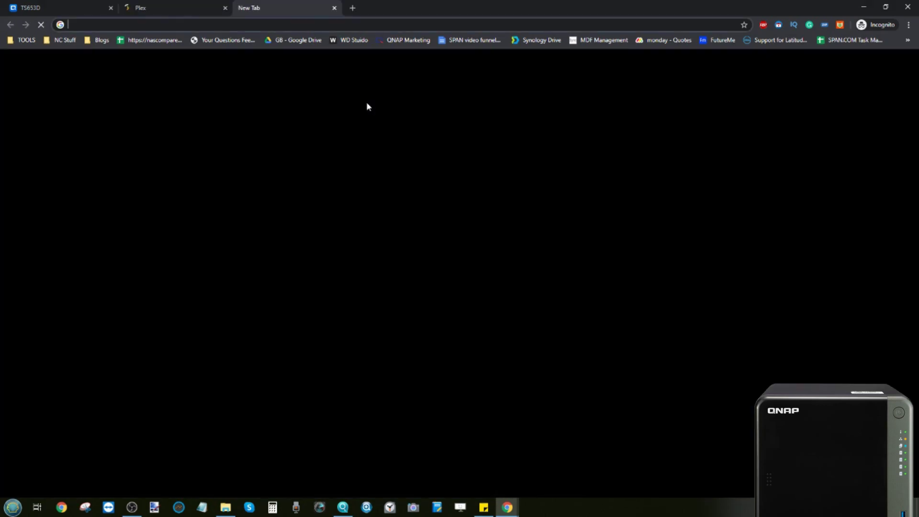
click(339, 8)
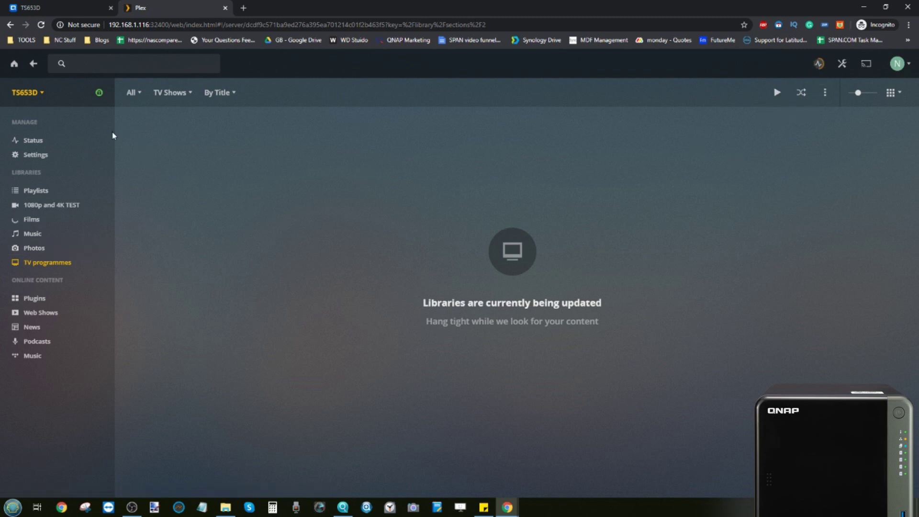
Step: Switch to the DS220PLUS server and browse its recently added music, movies, photos, videos and TV
click(43, 93)
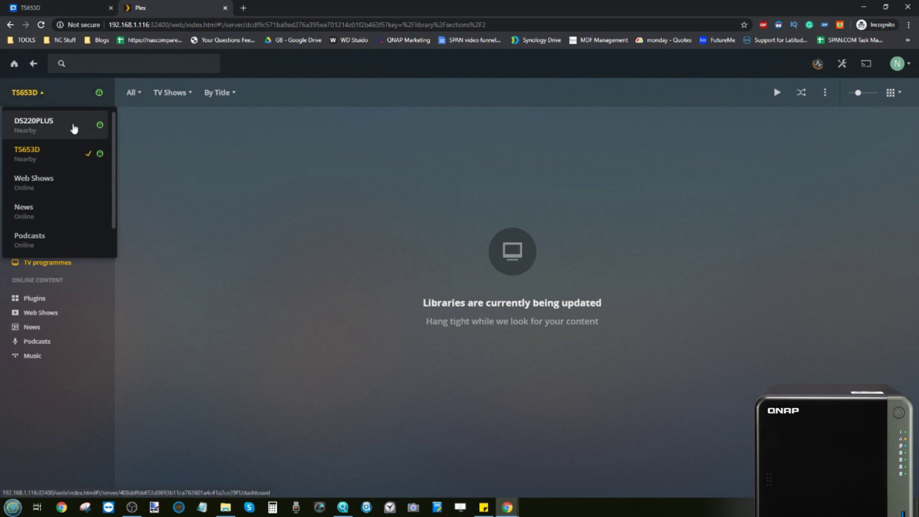
click(56, 128)
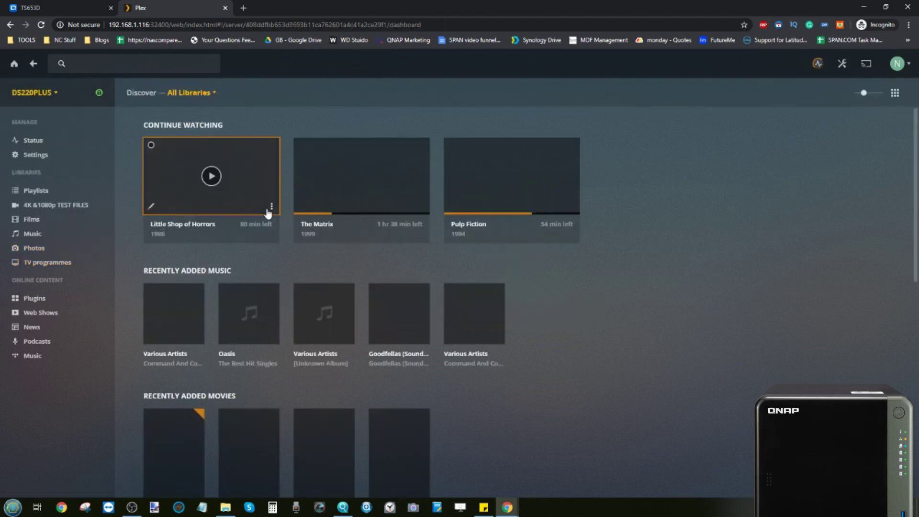
scroll(269, 214, down, 1)
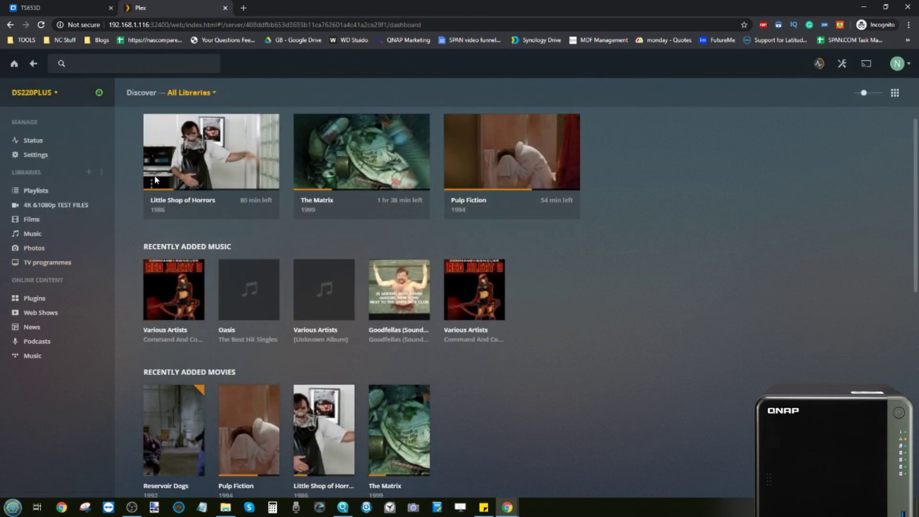
scroll(222, 292, down, 6)
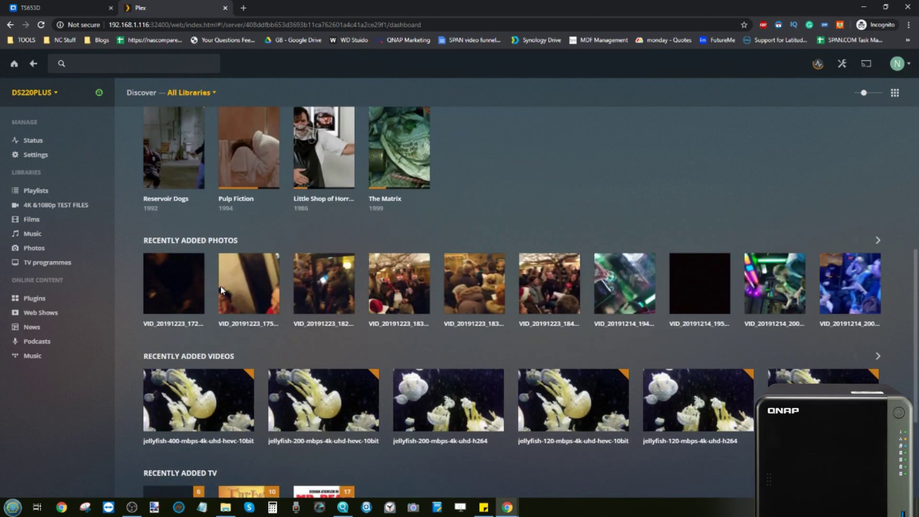
scroll(225, 294, down, 2)
mouse_move(251, 339)
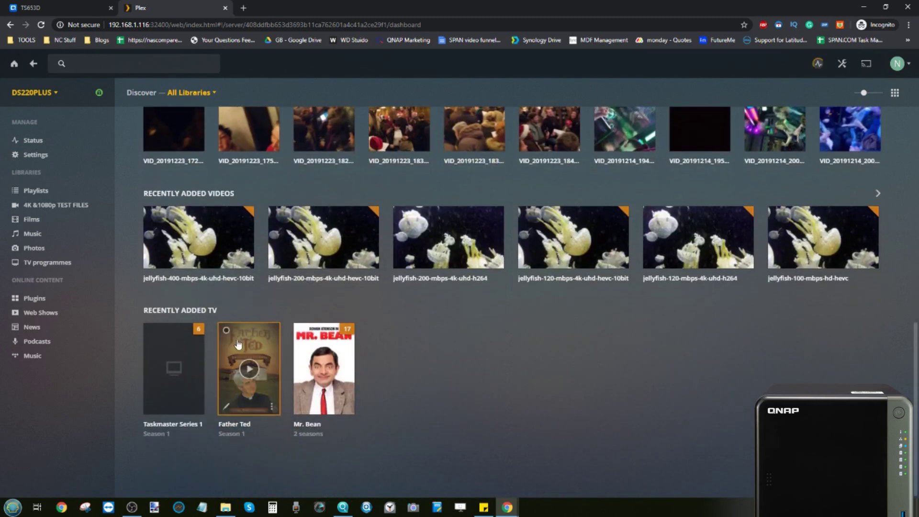
Step: Open the first episode of Father Ted Season 1 and expand its full description
click(250, 339)
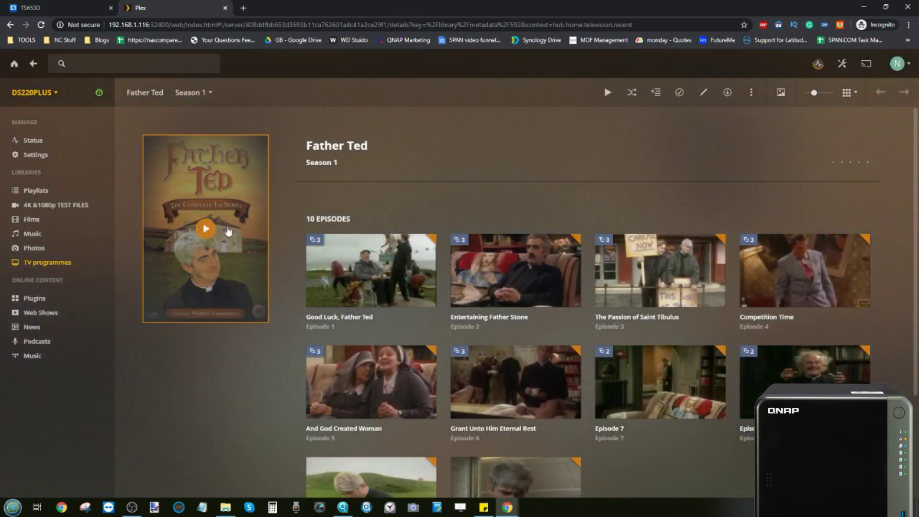
click(410, 249)
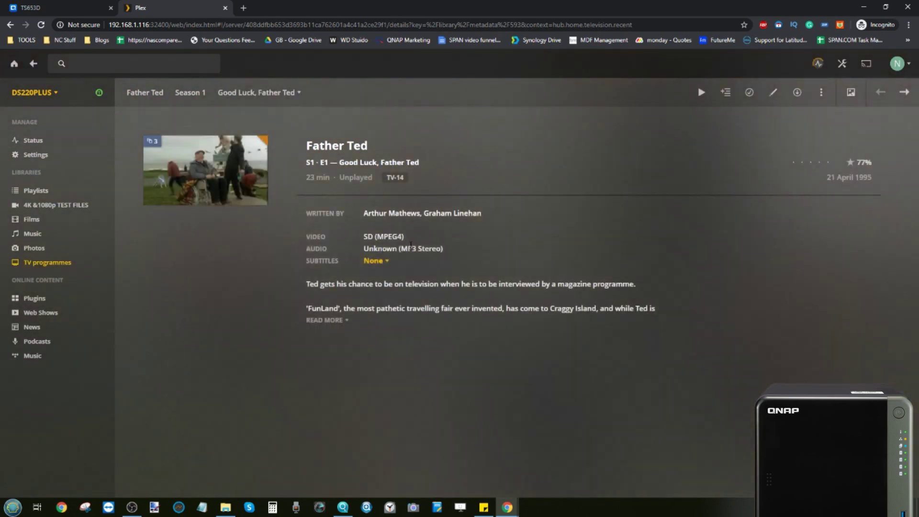
click(316, 320)
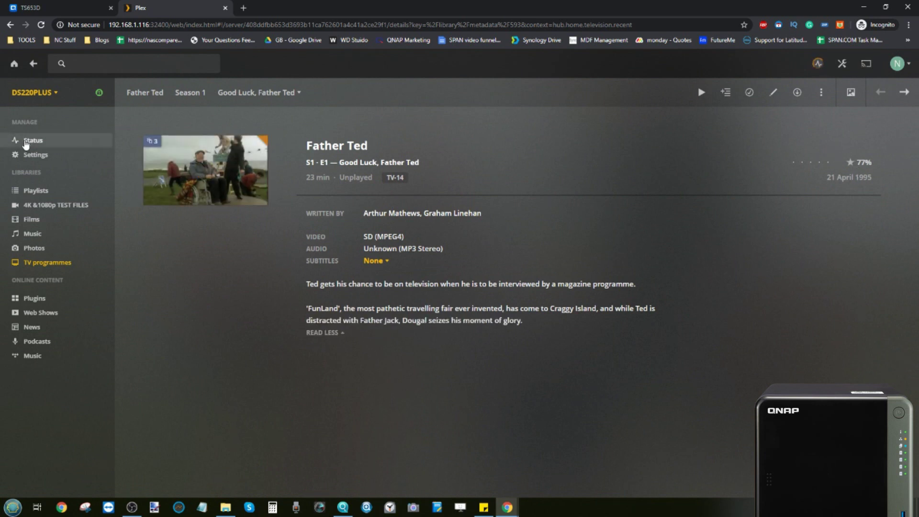
mouse_move(162, 160)
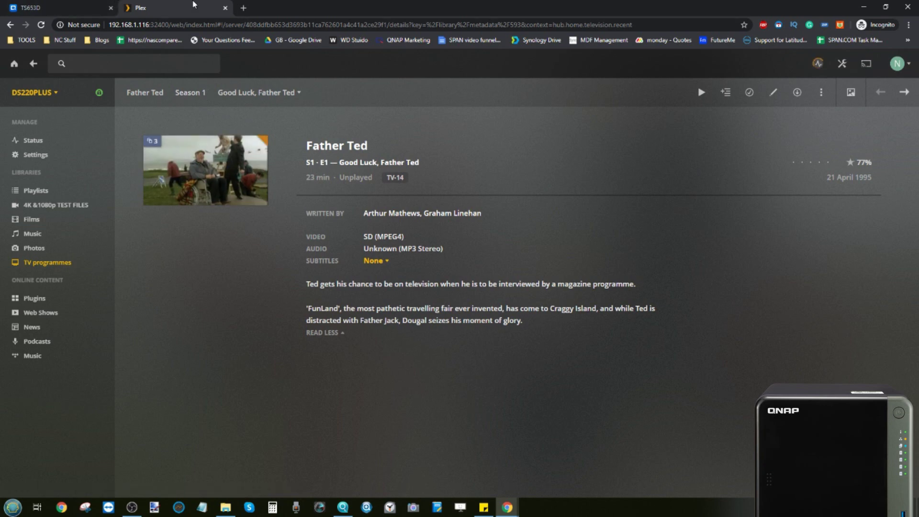
drag(149, 25, 109, 24)
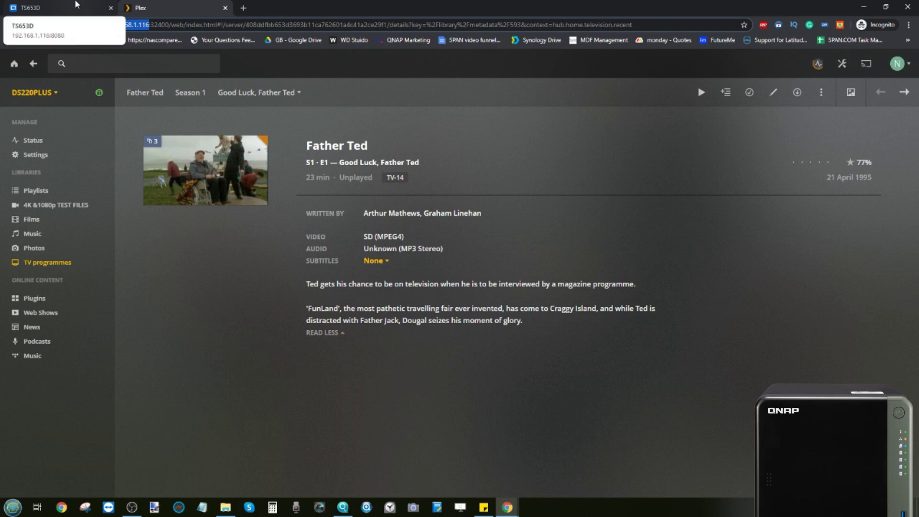
Step: Open the DS220PLUS status dashboard and examine its bandwidth and CPU graphs and the available settings categories
click(41, 145)
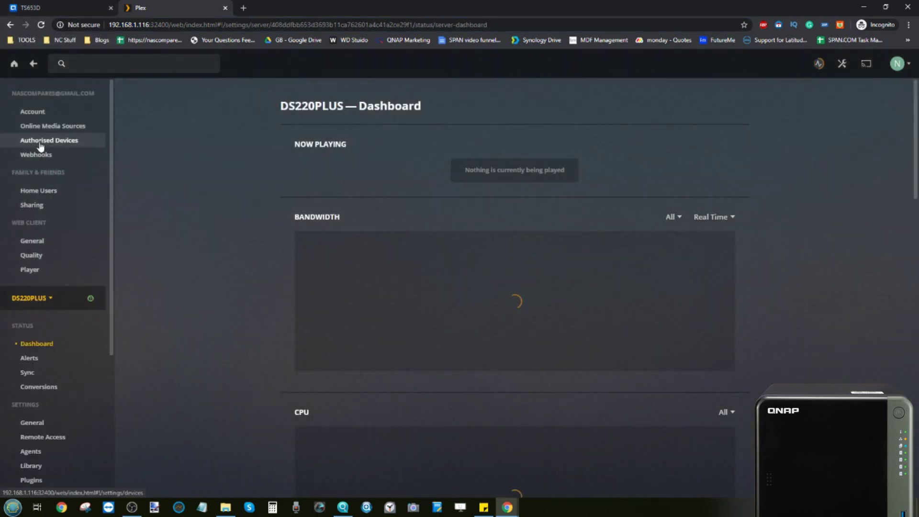
scroll(393, 259, down, 1)
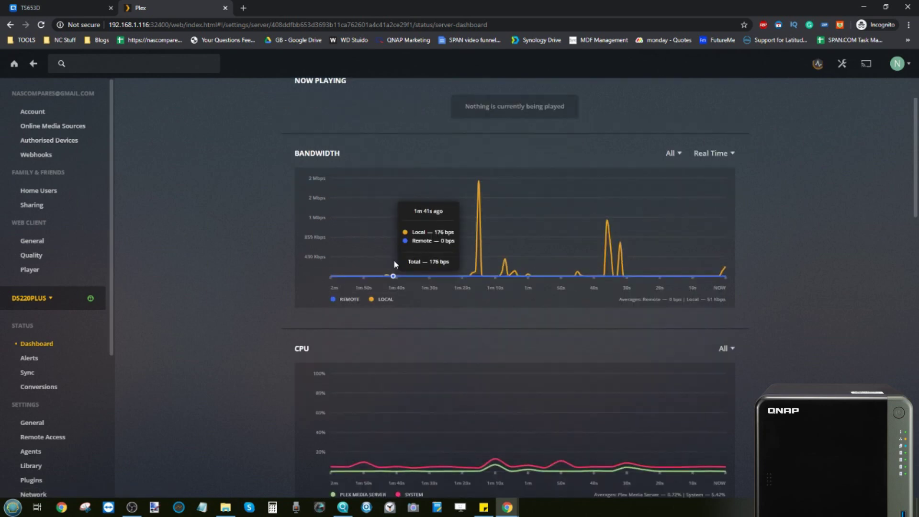
scroll(2, 199, down, 4)
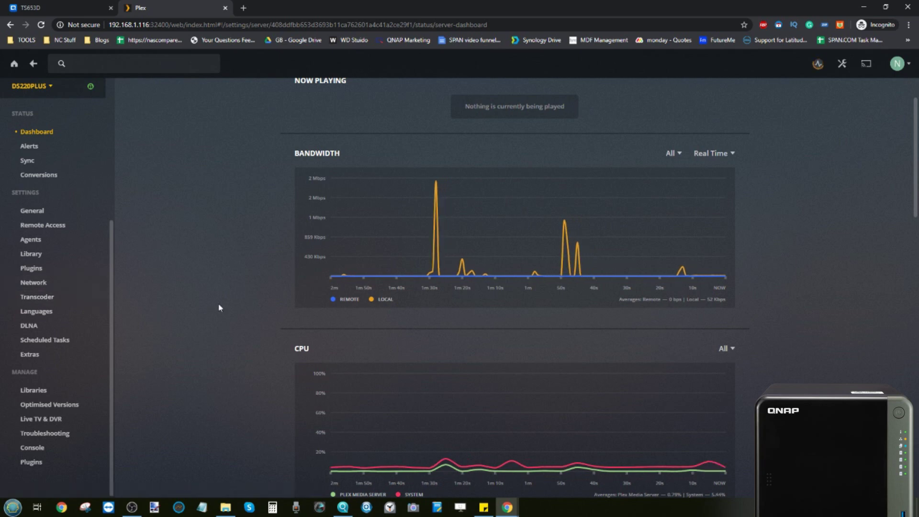
mouse_move(467, 264)
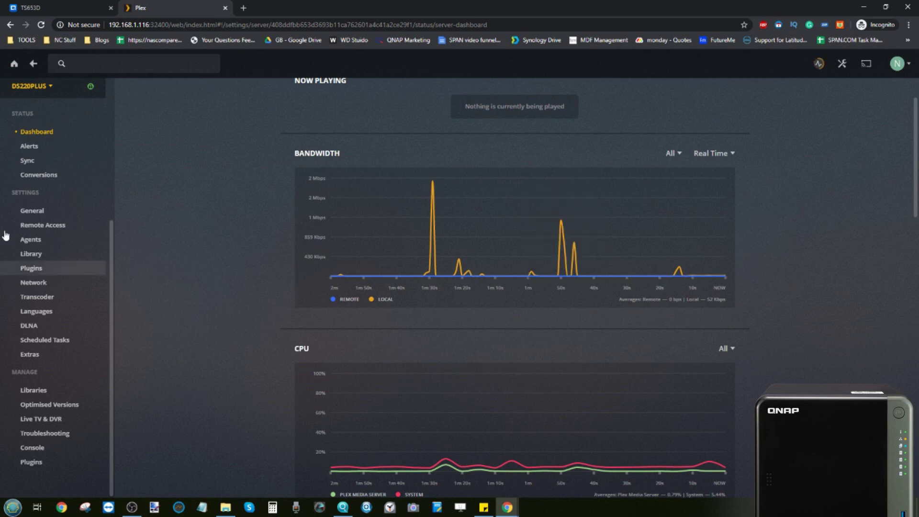
scroll(39, 191, up, 5)
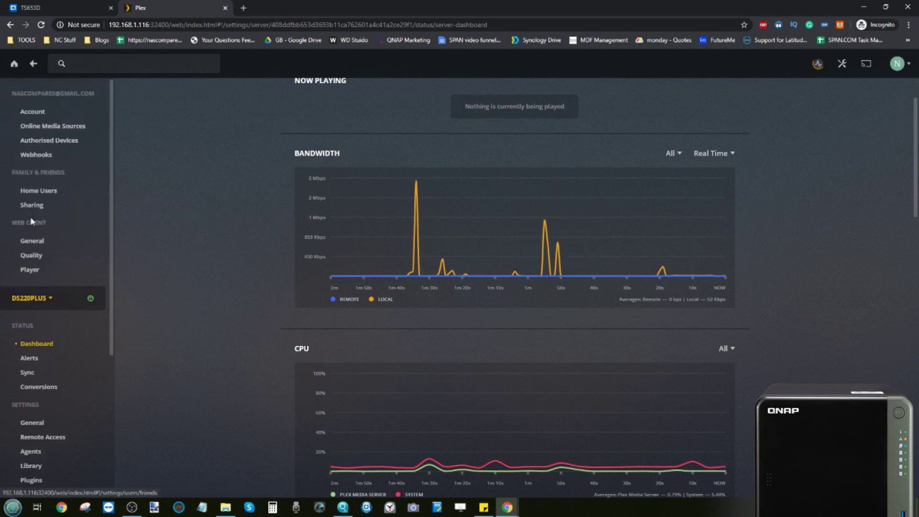
Step: Browse the 4K &1080p TEST FILES library and open the details of the jellyfish-10-mbps-hd-hevc video
click(37, 65)
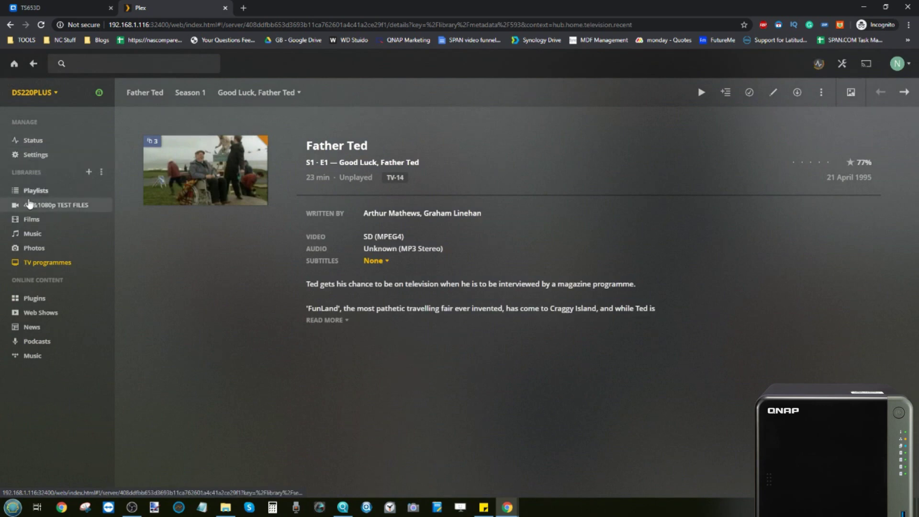
click(39, 207)
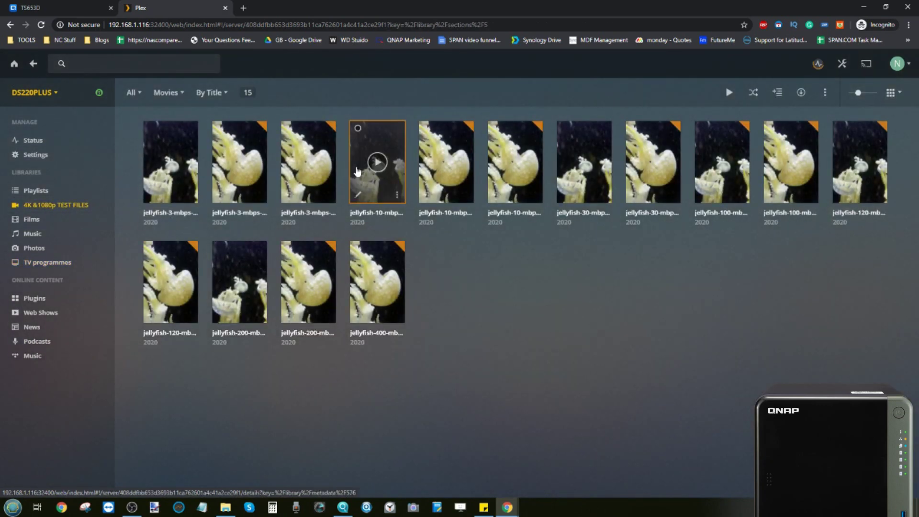
mouse_move(222, 166)
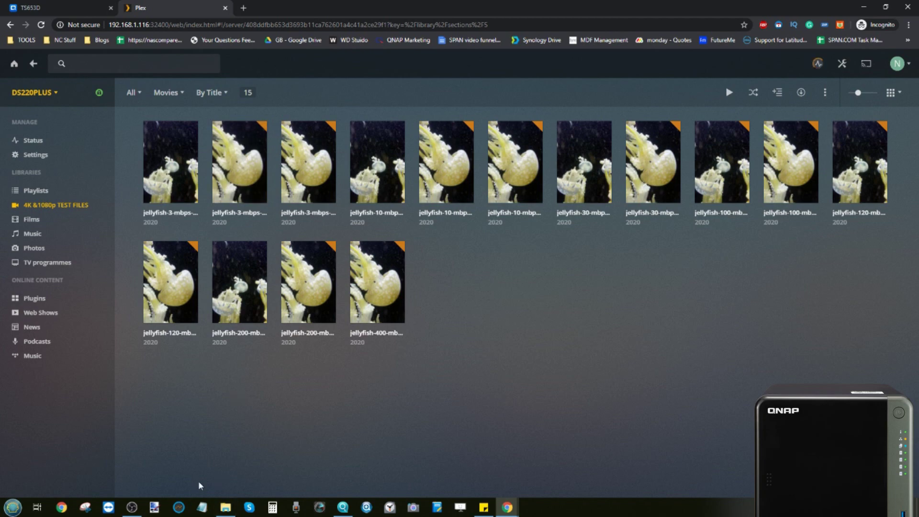
click(133, 509)
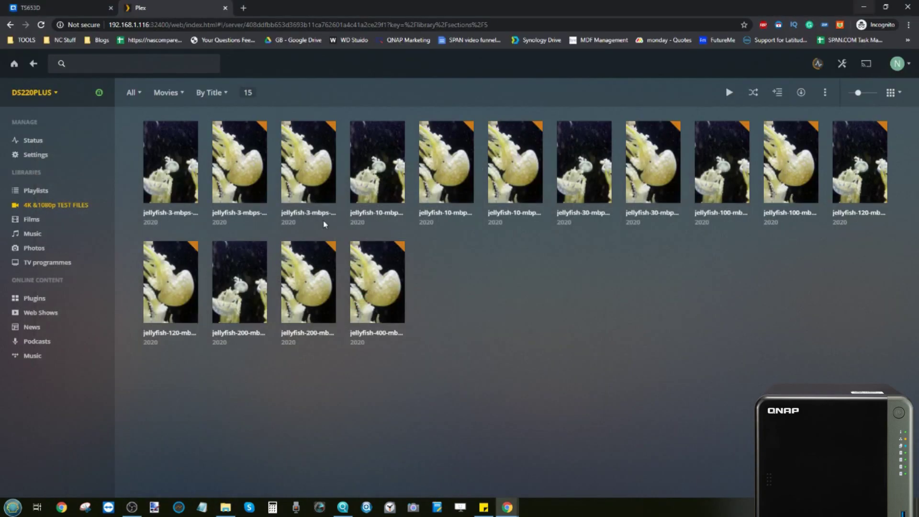
click(863, 4)
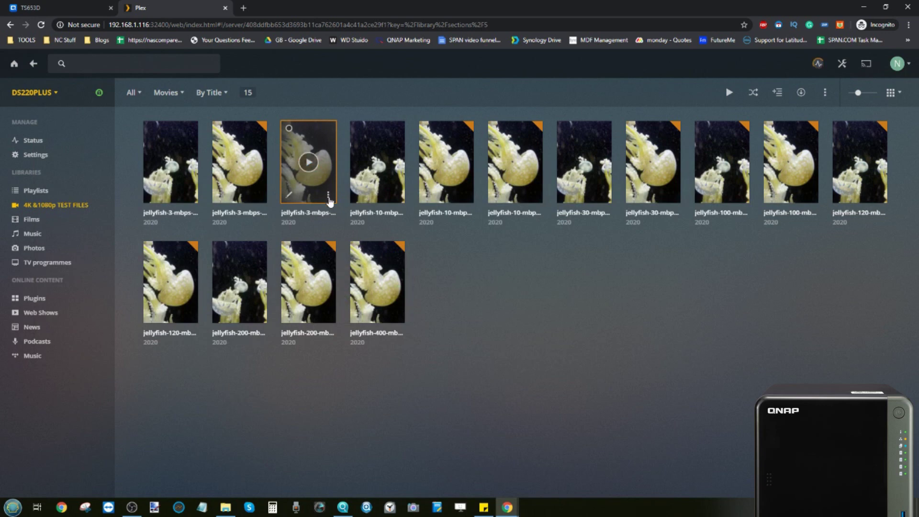
click(452, 135)
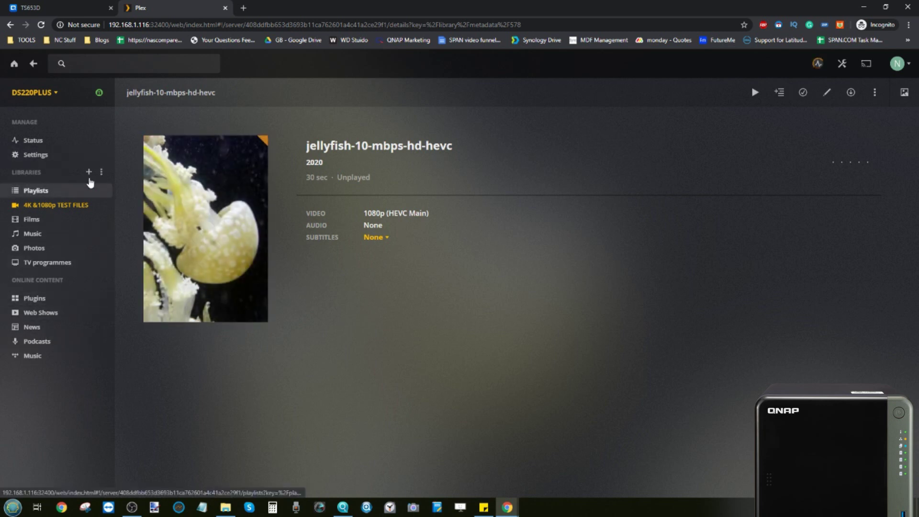
Step: Open the DS220PLUS Transcoder settings, review the transcoder quality options and select Make my CPU hurt
click(50, 154)
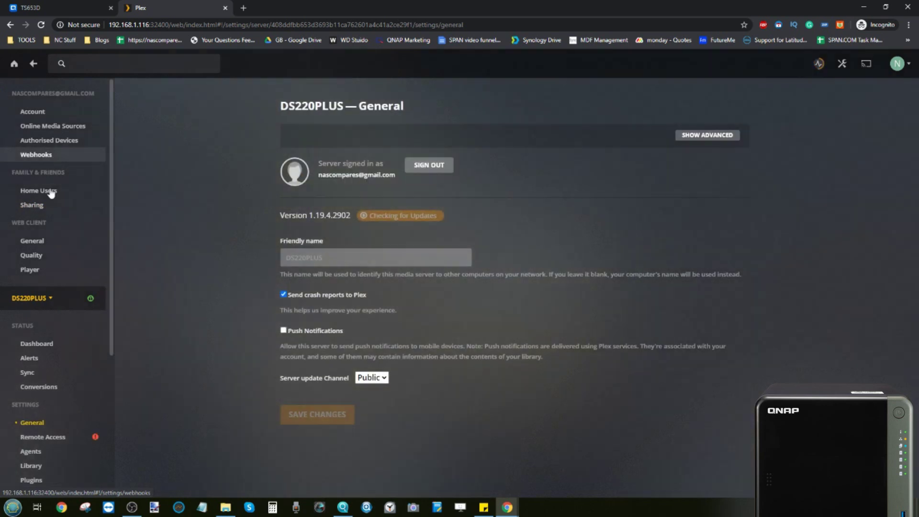
scroll(52, 343, down, 4)
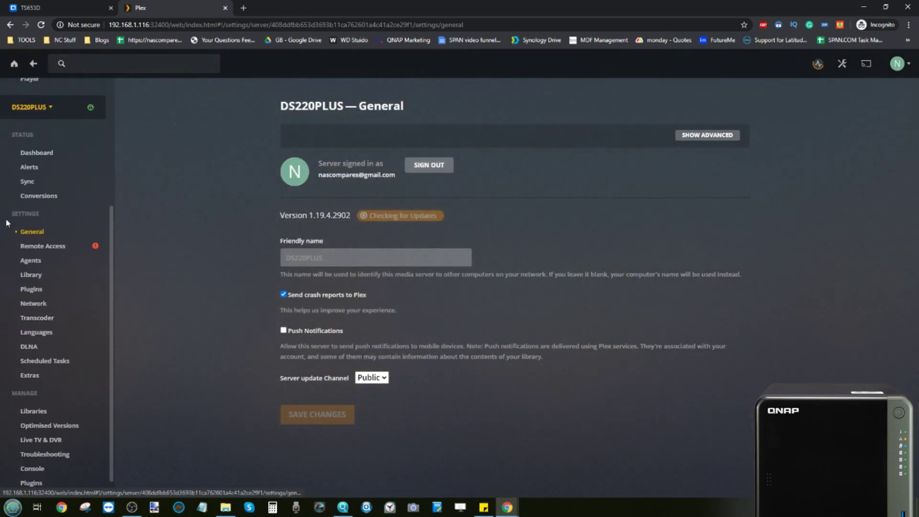
click(43, 321)
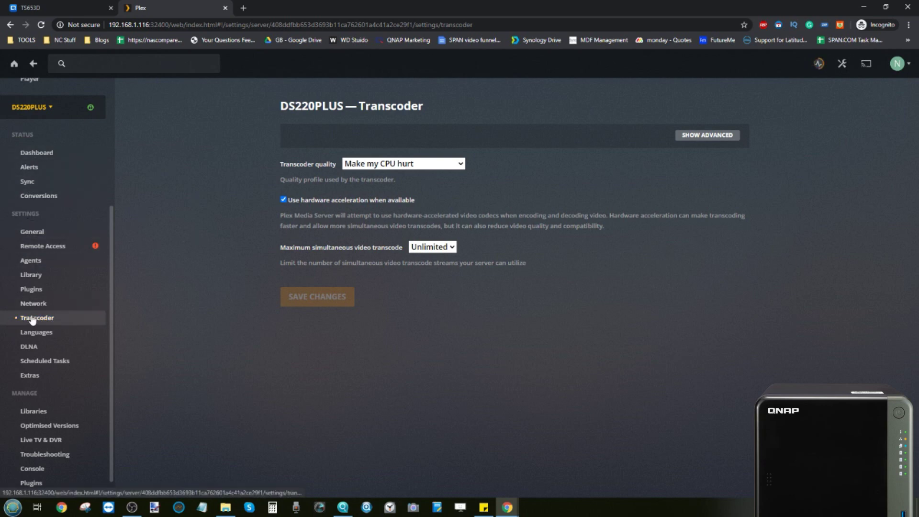
click(392, 166)
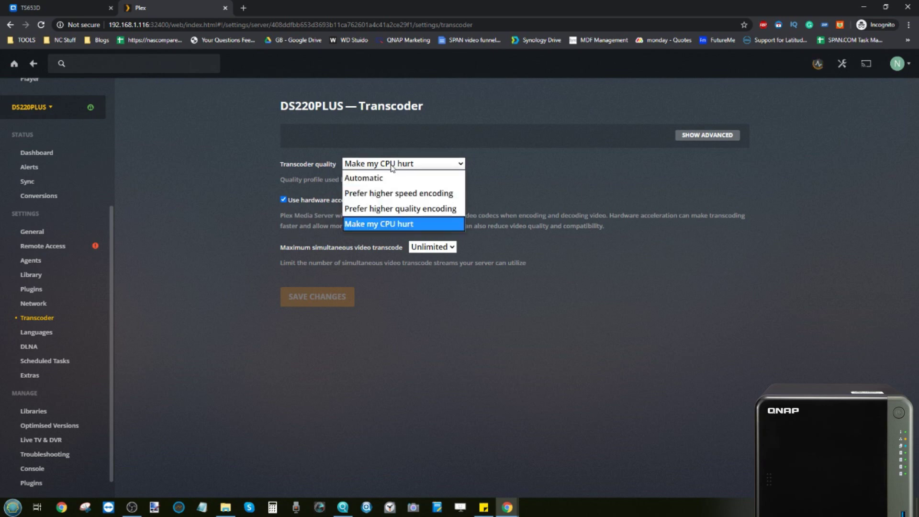
click(390, 223)
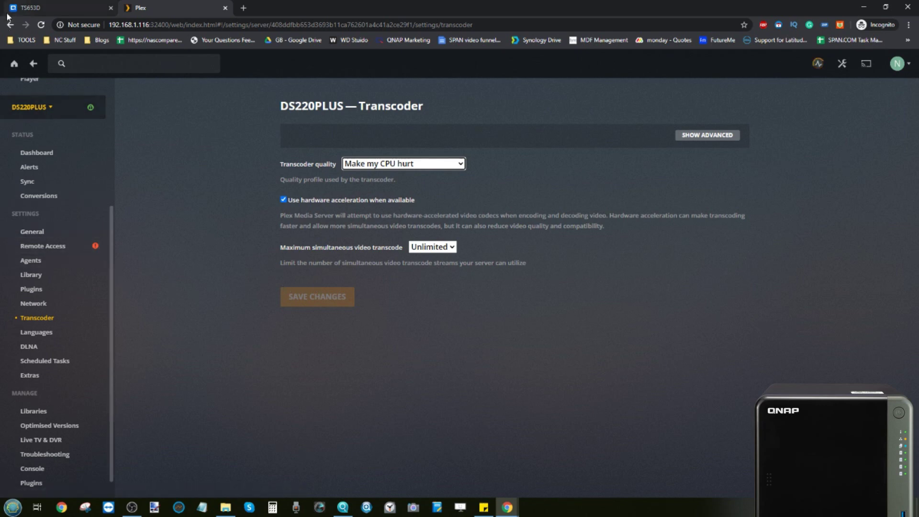
Step: Look at the TS653D NAS desktop and return to the Plex settings page
click(29, 6)
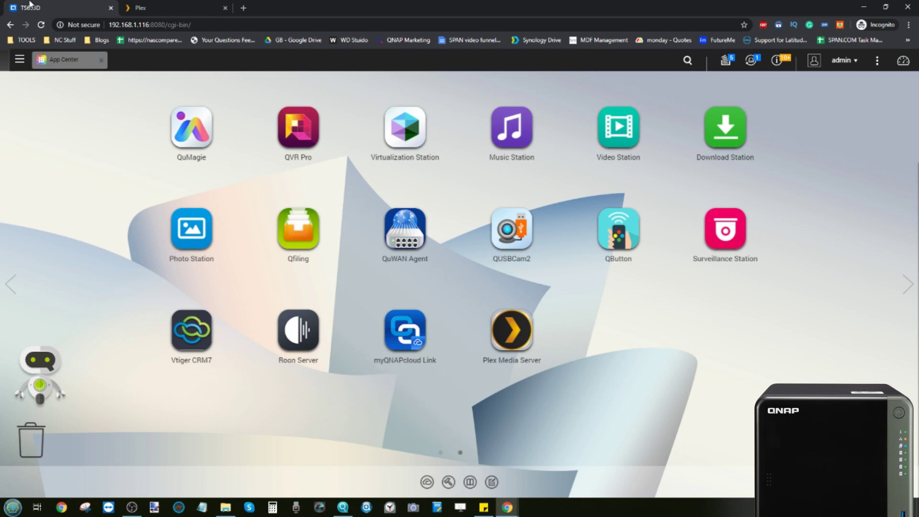
click(185, 7)
scroll(52, 144, up, 4)
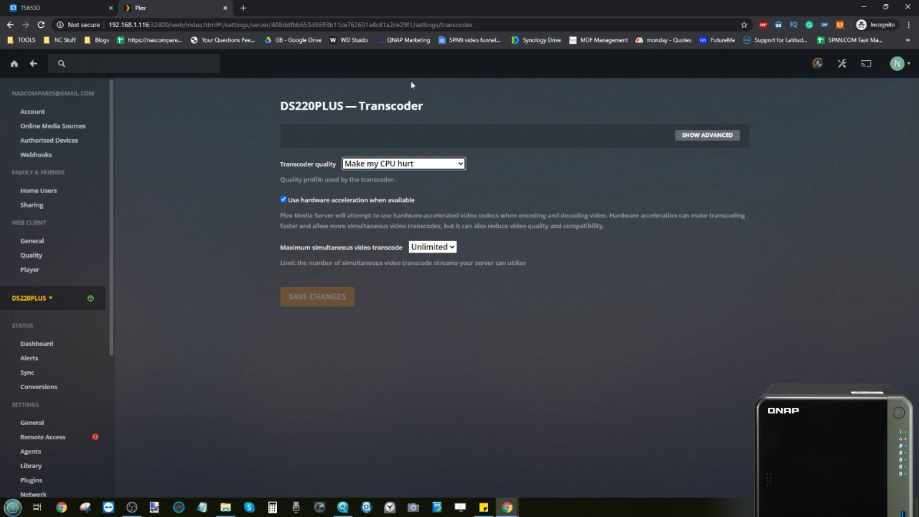
Step: Leave the server settings for the Plex home page and browse its Continue Watching and recently added media
click(34, 65)
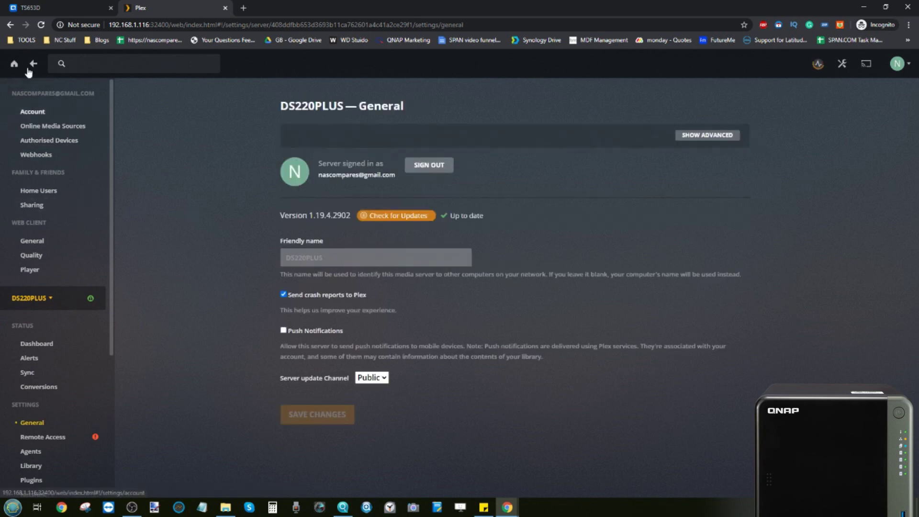
click(14, 64)
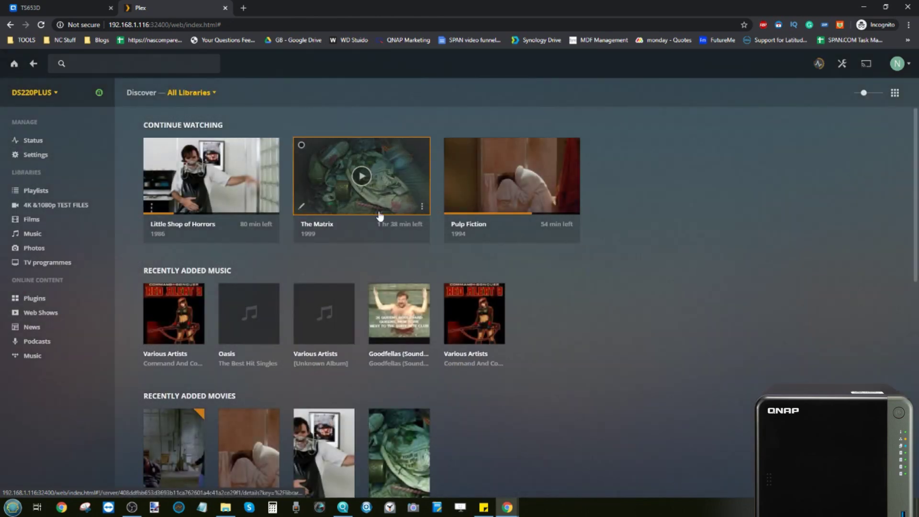
scroll(306, 242, down, 8)
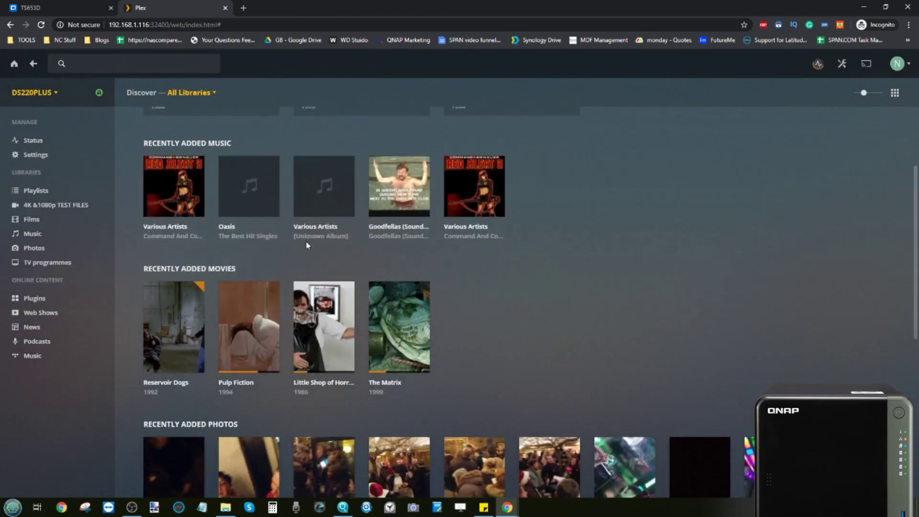
scroll(306, 242, down, 2)
scroll(306, 241, up, 10)
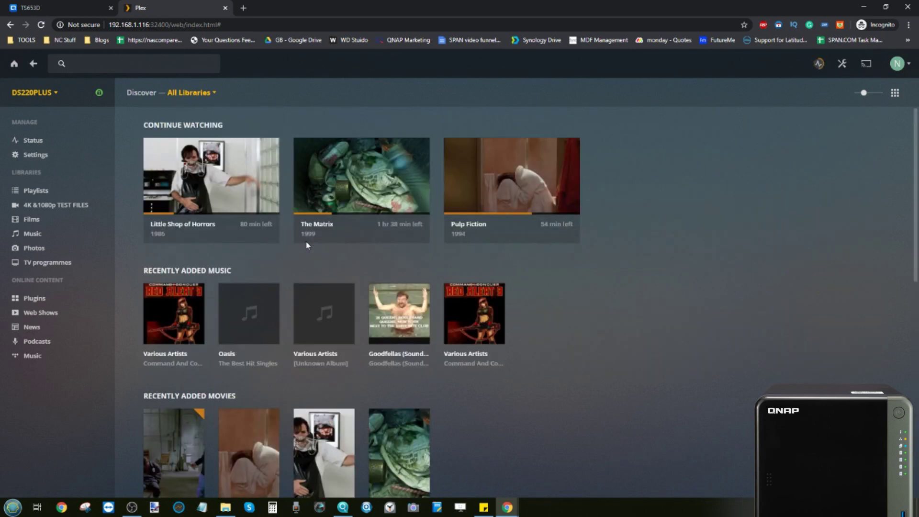
mouse_move(294, 307)
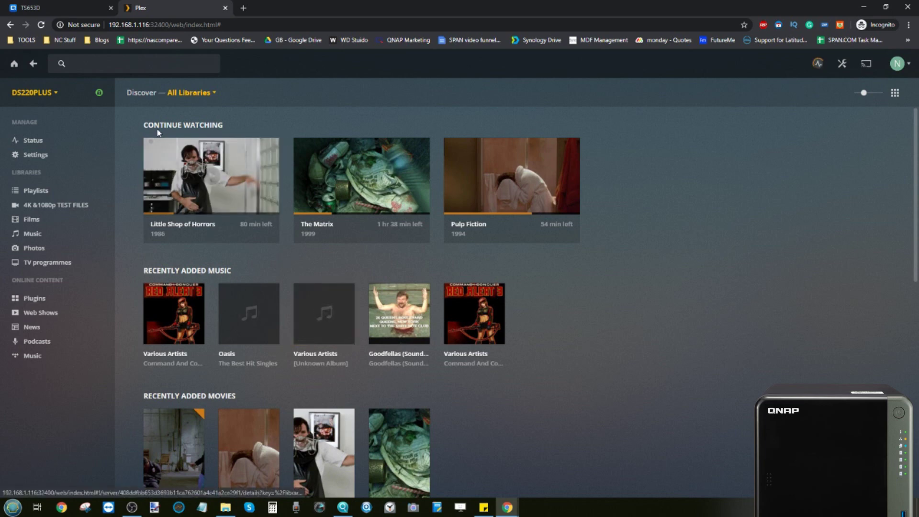